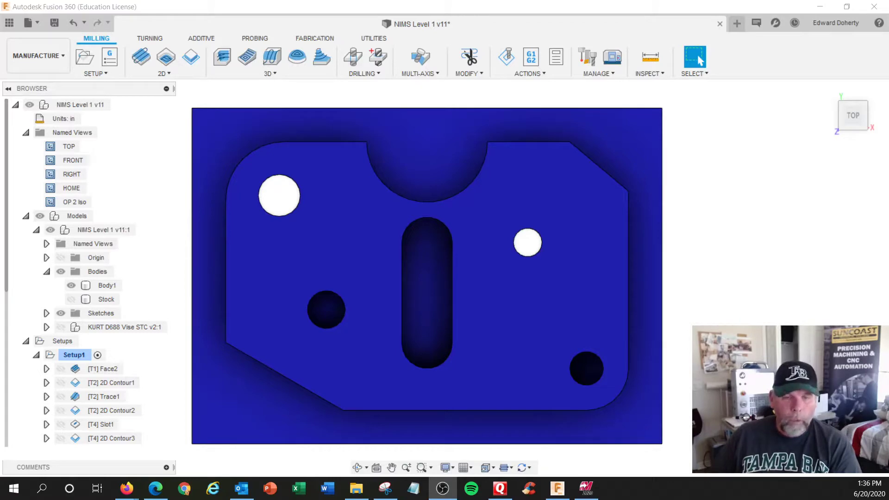
- Switch to the CNC Milling guide PDF and scroll through pages 1–4 to the part drawing
key(alt+Tab)
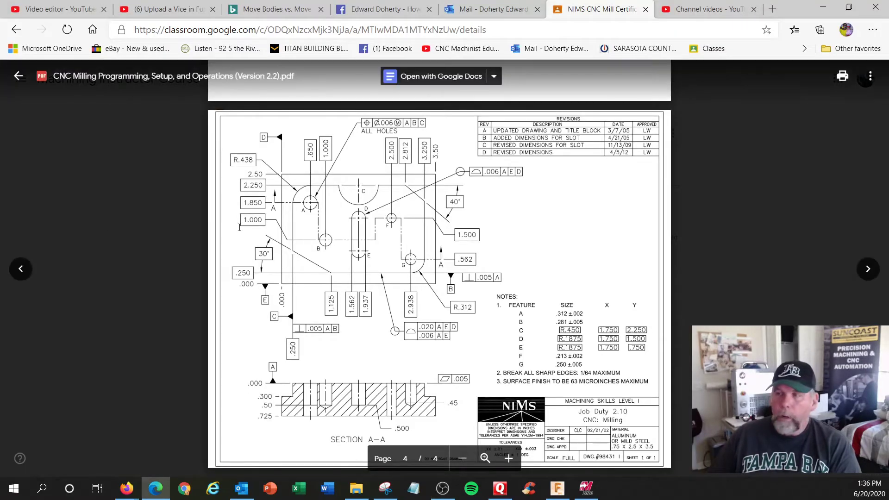
scroll(358, 243, up, 20)
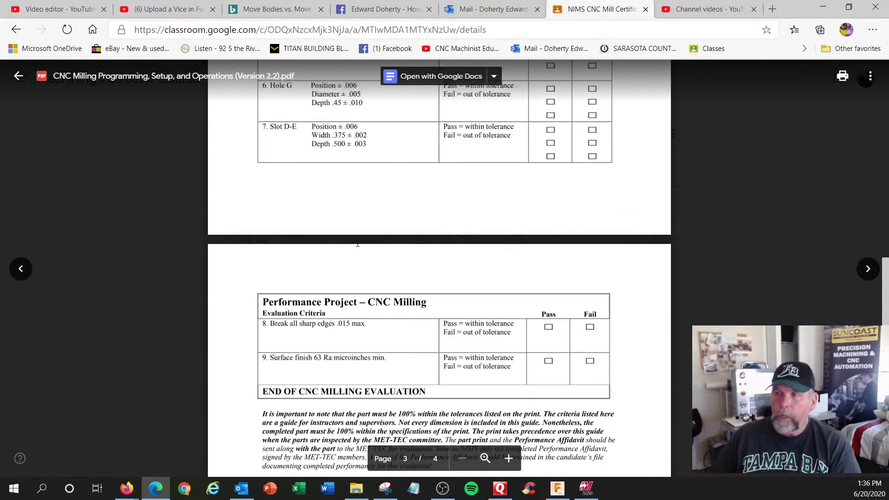
scroll(358, 243, up, 2)
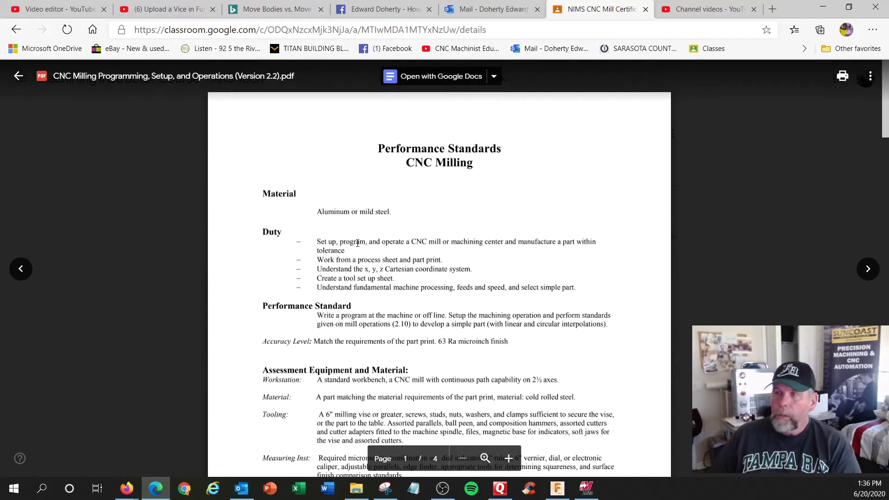
scroll(358, 242, down, 10)
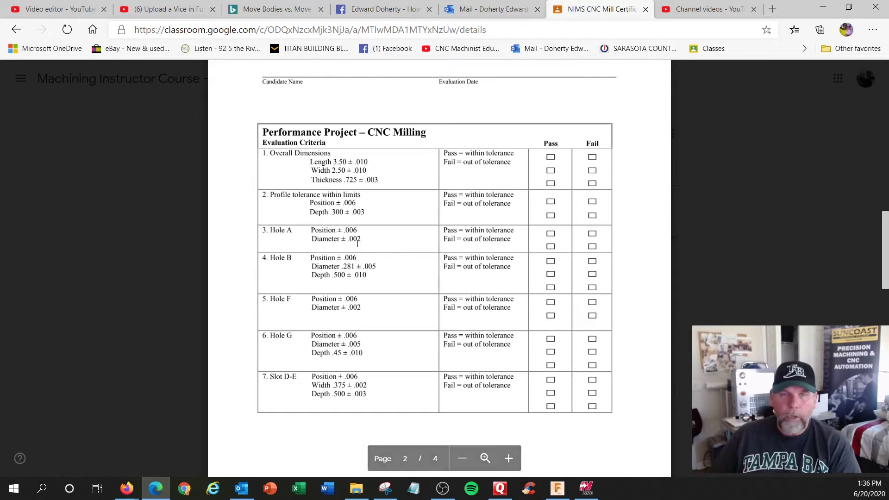
scroll(357, 243, down, 1)
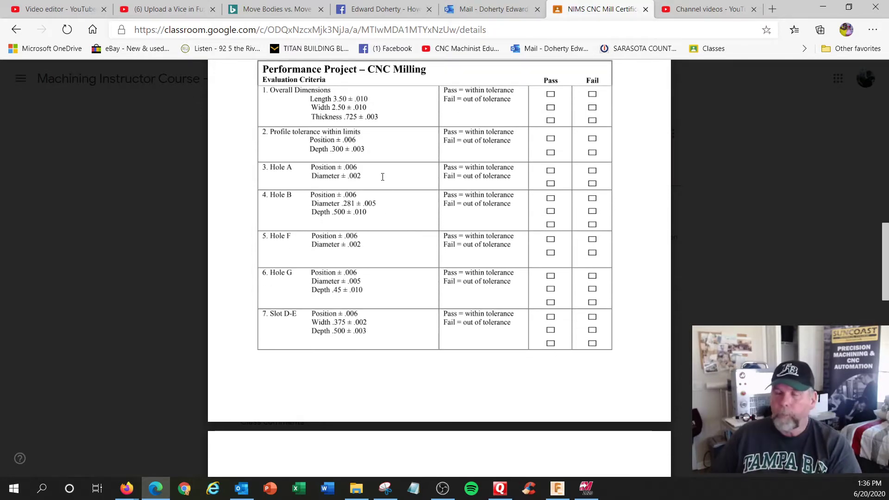
scroll(382, 177, up, 1)
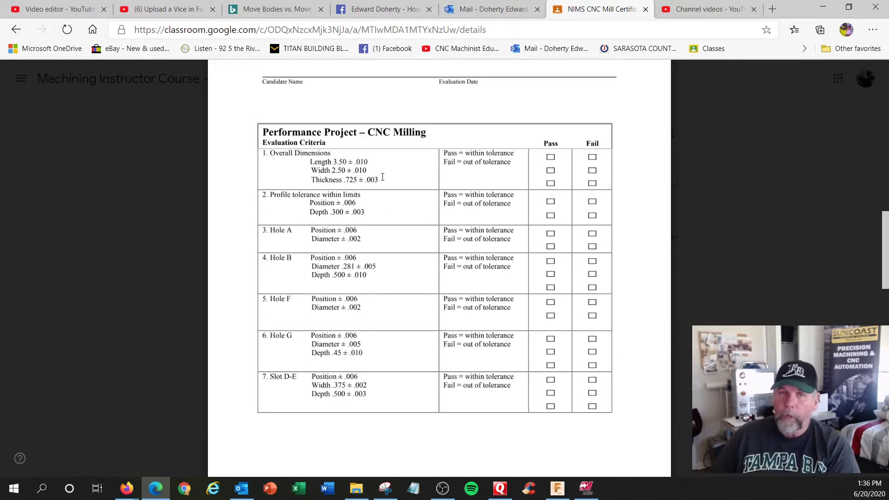
scroll(383, 177, down, 6)
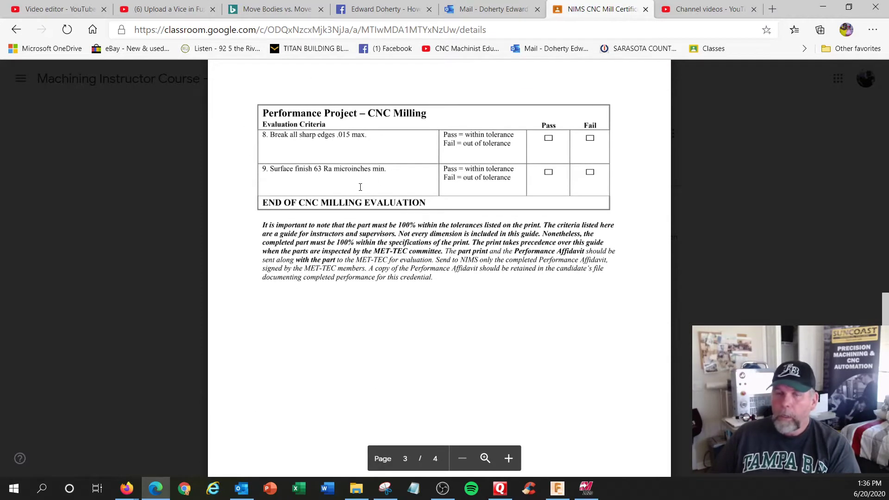
scroll(360, 187, down, 9)
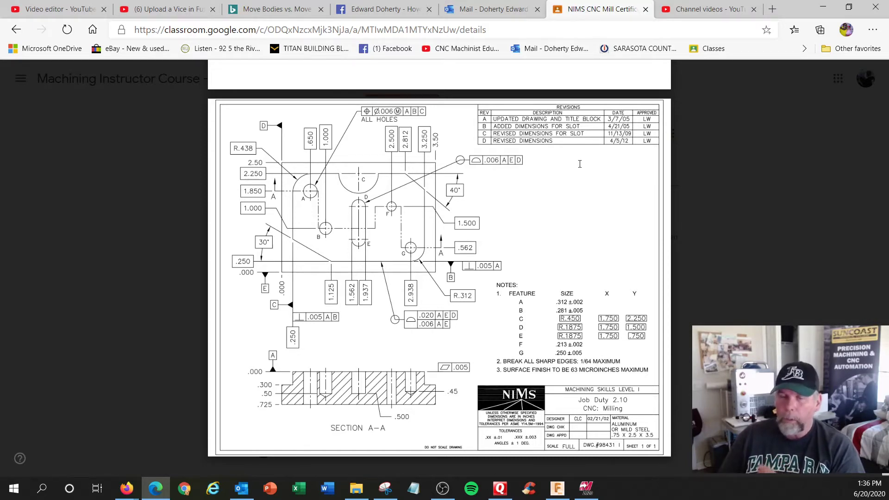
mouse_move(554, 229)
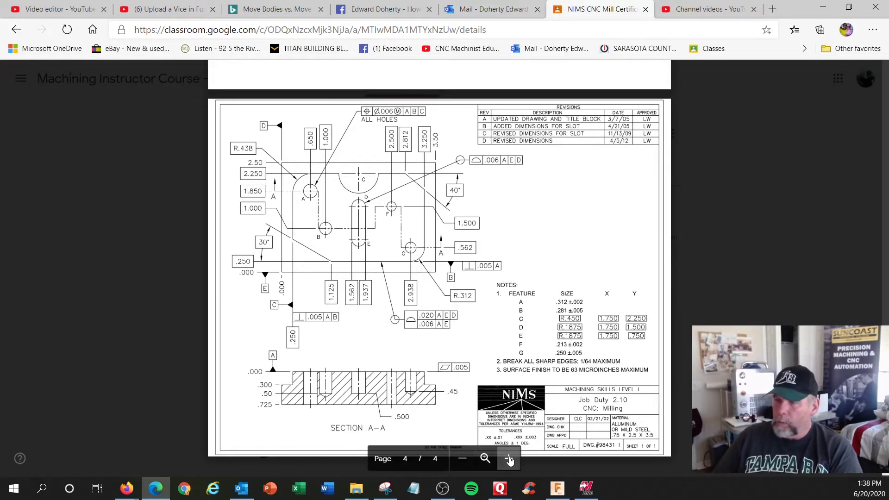
- Zoom in on the page 4 drawing and scroll around its dimensions, feature notes and section view
click(509, 459)
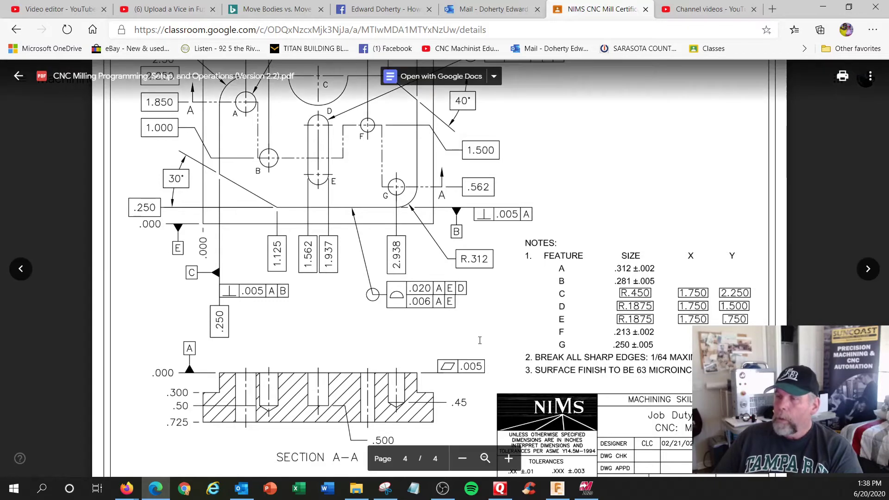
scroll(533, 403, down, 1)
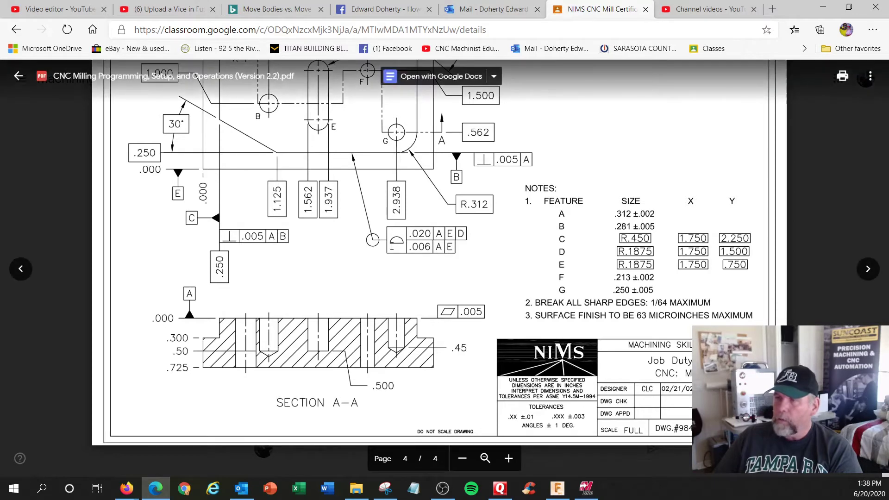
scroll(392, 246, up, 4)
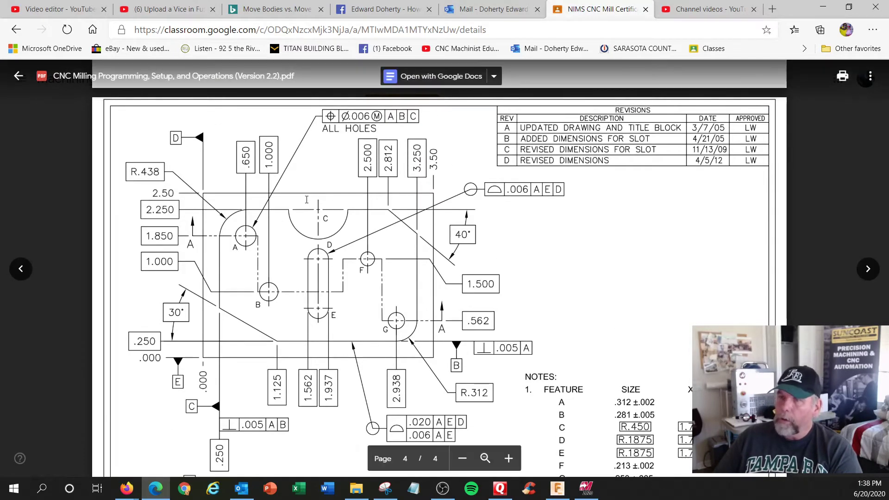
scroll(306, 199, down, 2)
scroll(306, 200, down, 2)
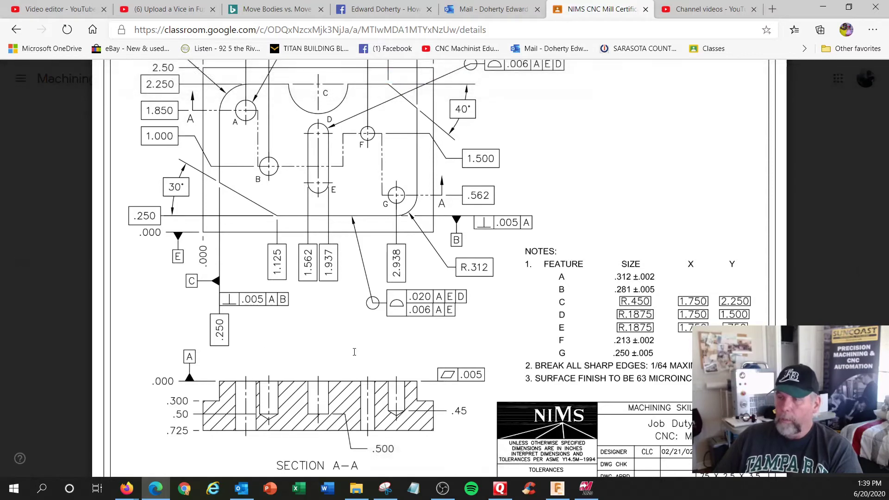
scroll(297, 345, up, 5)
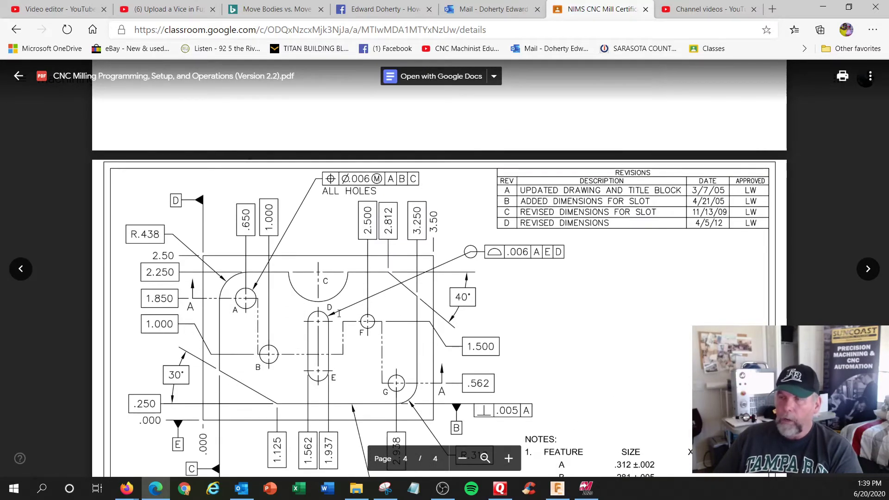
scroll(334, 305, down, 2)
scroll(339, 314, down, 2)
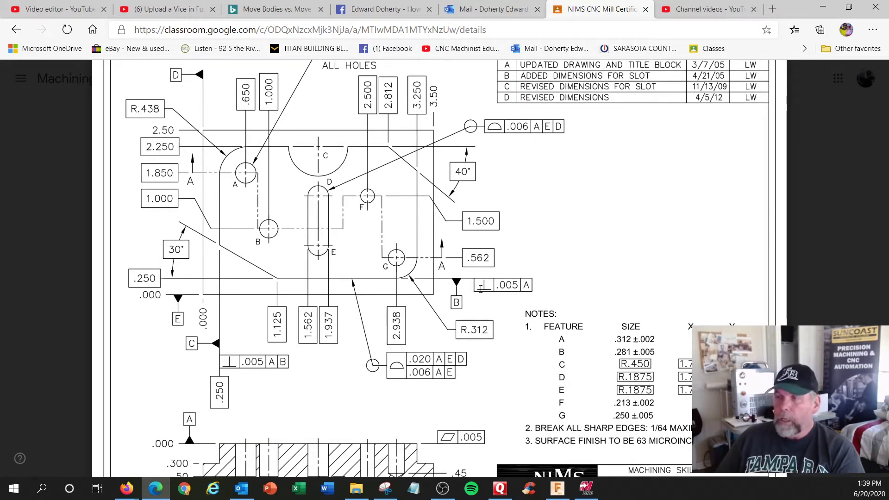
scroll(481, 288, up, 2)
scroll(525, 261, down, 2)
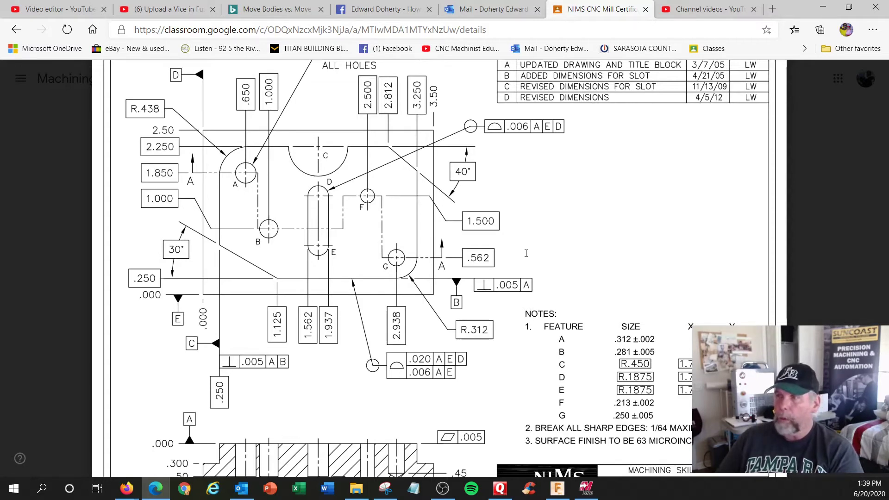
scroll(527, 250, up, 2)
scroll(526, 251, down, 2)
scroll(527, 249, up, 4)
scroll(526, 250, down, 2)
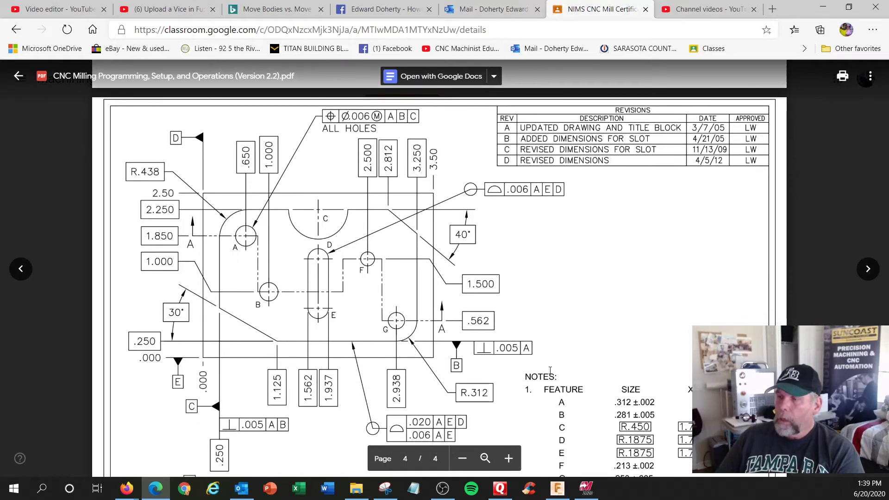
- In Mastercam, accept the AutoSave prompt and confirm overwriting the existing NIMS Level 1 file
click(586, 490)
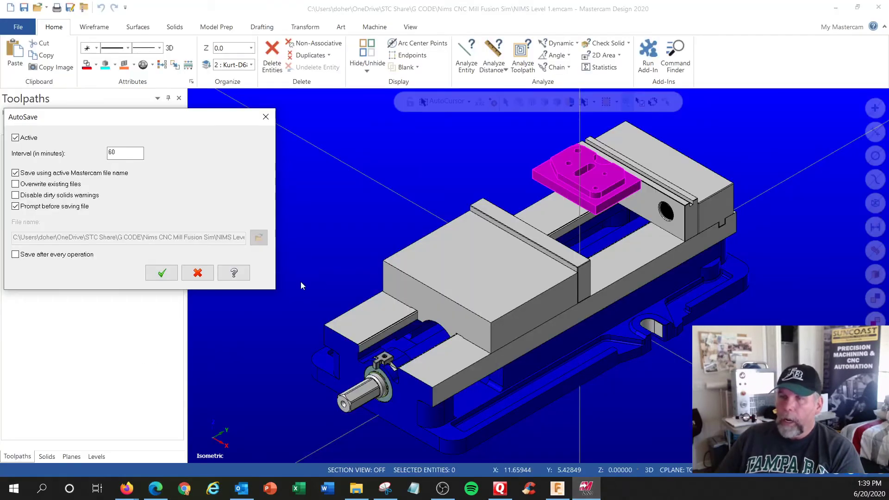
click(162, 273)
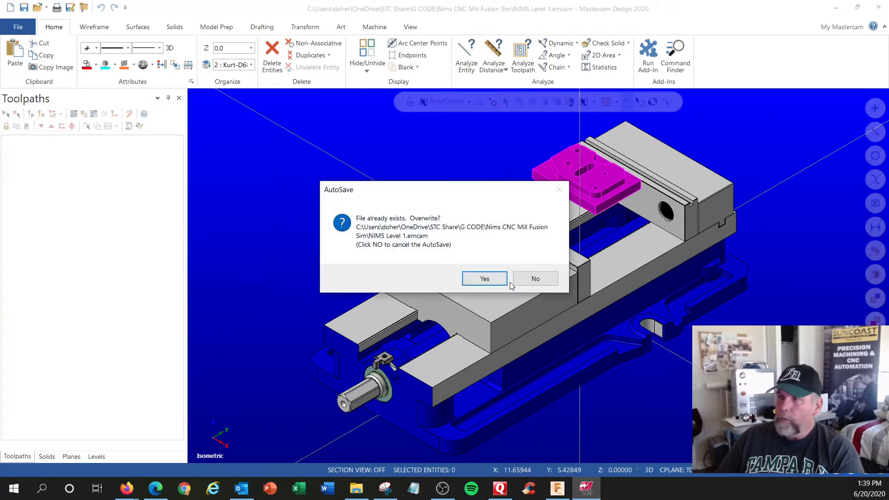
click(485, 279)
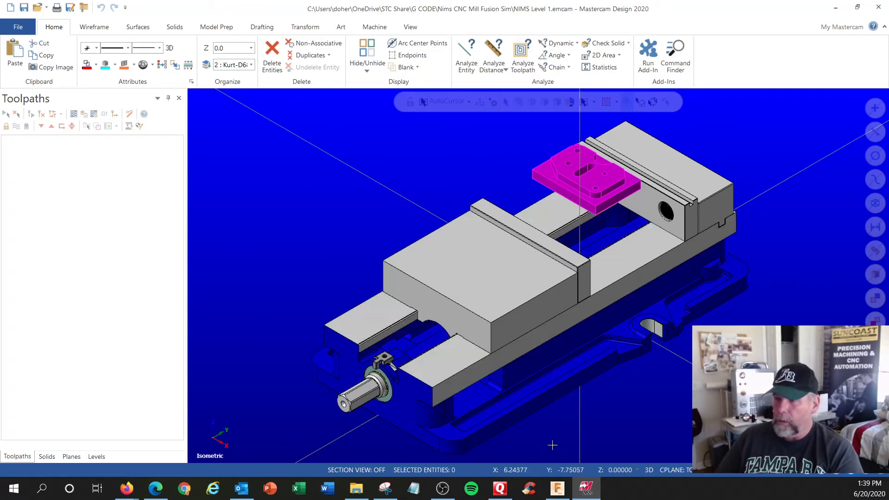
- Back in Fusion 360, reset to the Home view, unhide the Stock body and orbit around it
click(558, 488)
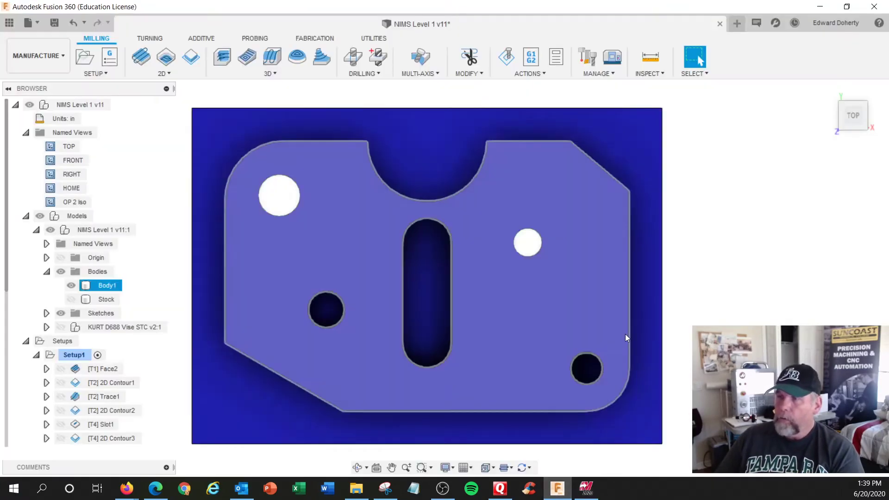
scroll(625, 335, up, 2)
scroll(625, 336, down, 4)
click(770, 185)
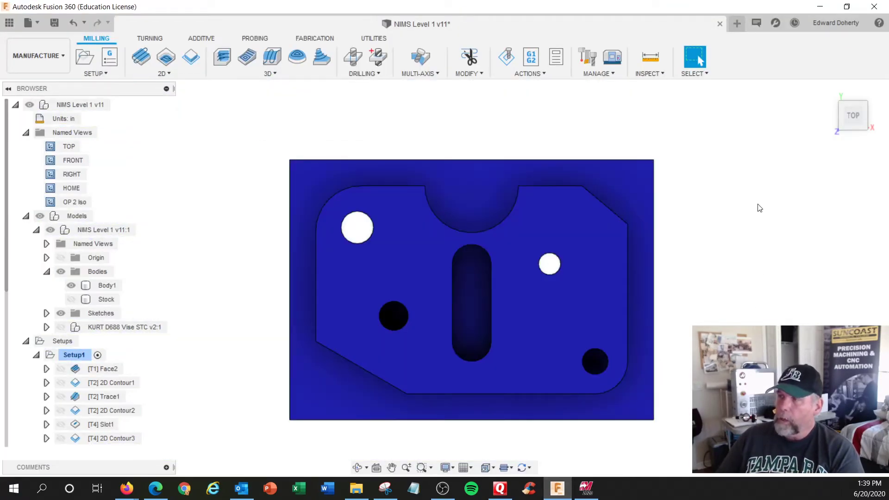
click(828, 89)
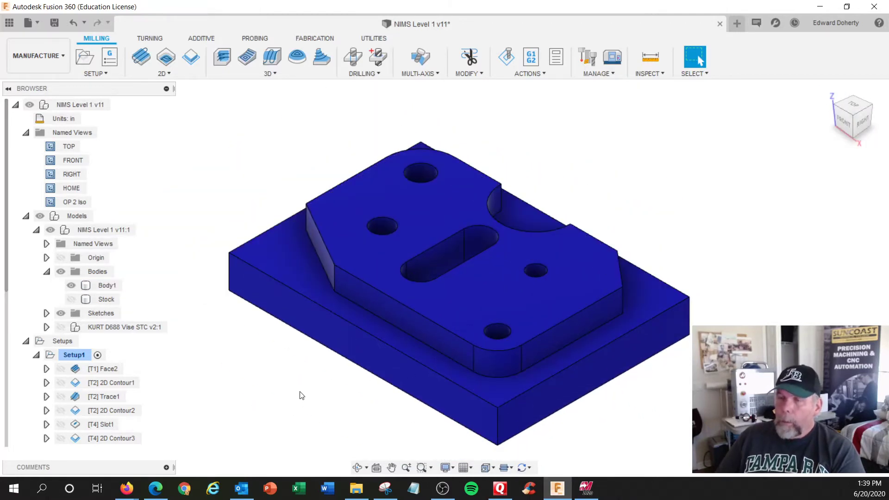
click(71, 299)
shift+middle_drag(214, 371, 261, 273)
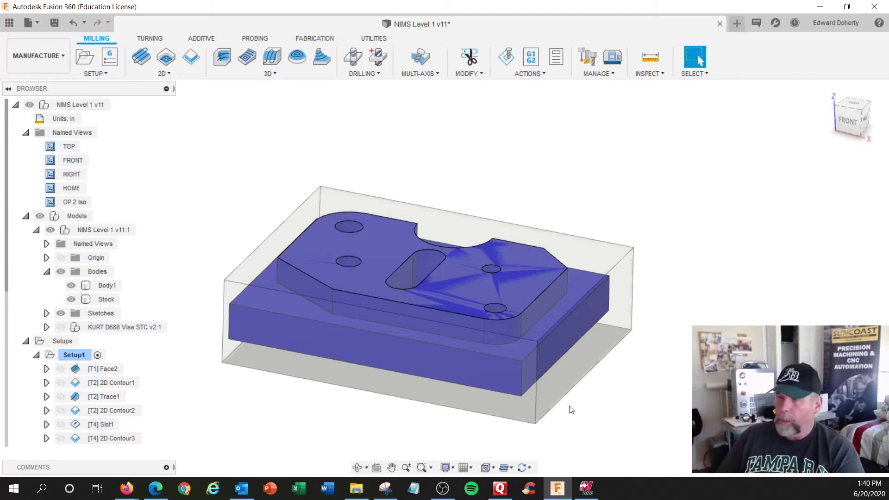
shift+middle_drag(660, 373, 643, 373)
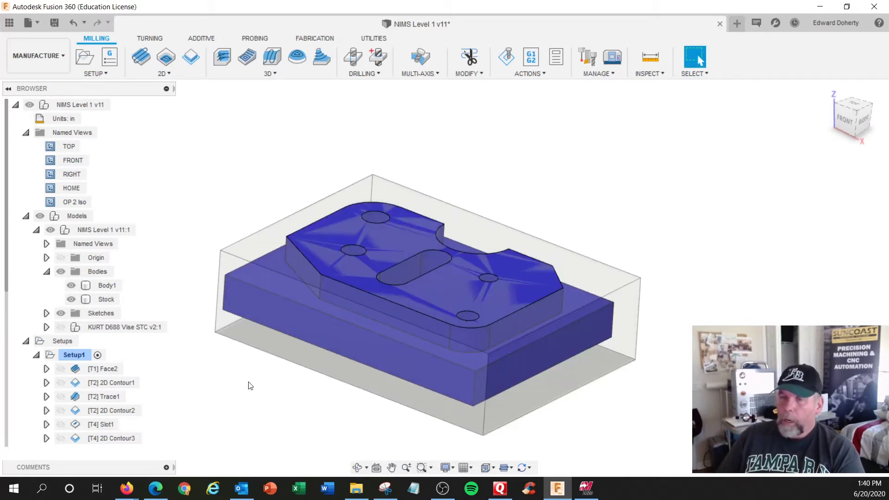
- Show the Kurt vise, fit it to the window, and orbit to a side view of the jaws
click(61, 327)
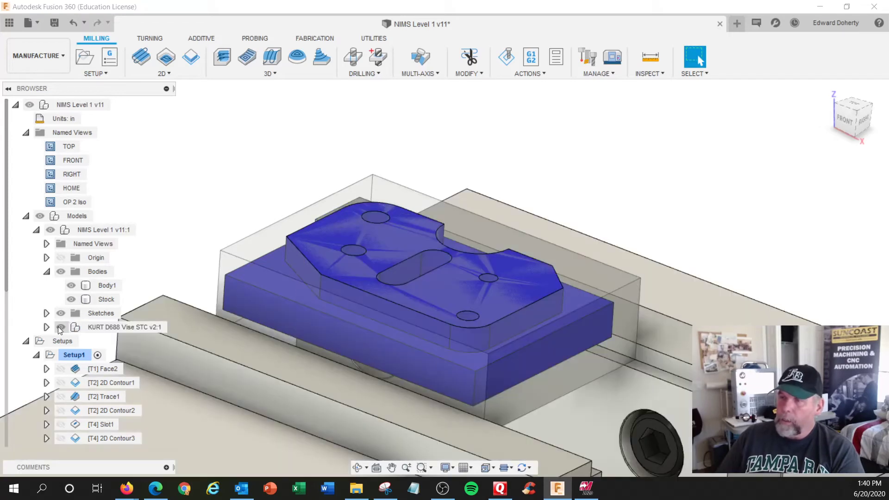
key(F6)
shift+middle_drag(576, 346, 532, 317)
scroll(619, 283, up, 10)
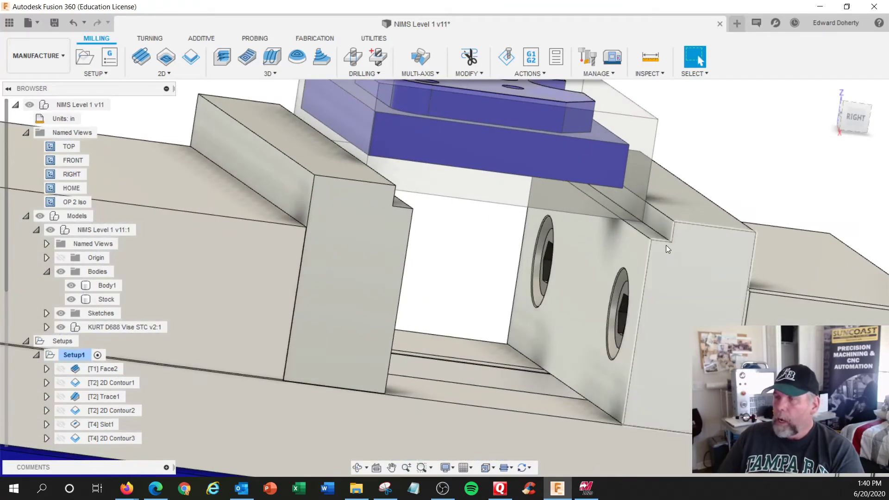
shift+middle_drag(666, 245, 659, 240)
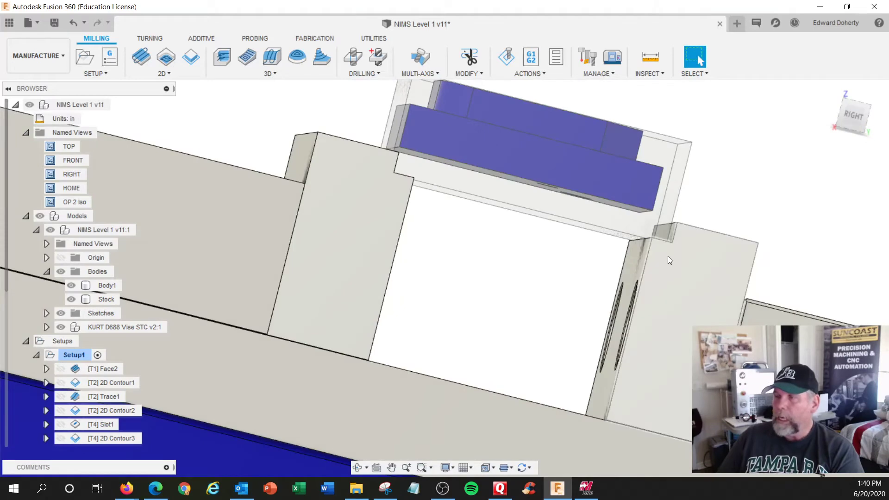
scroll(670, 263, up, 5)
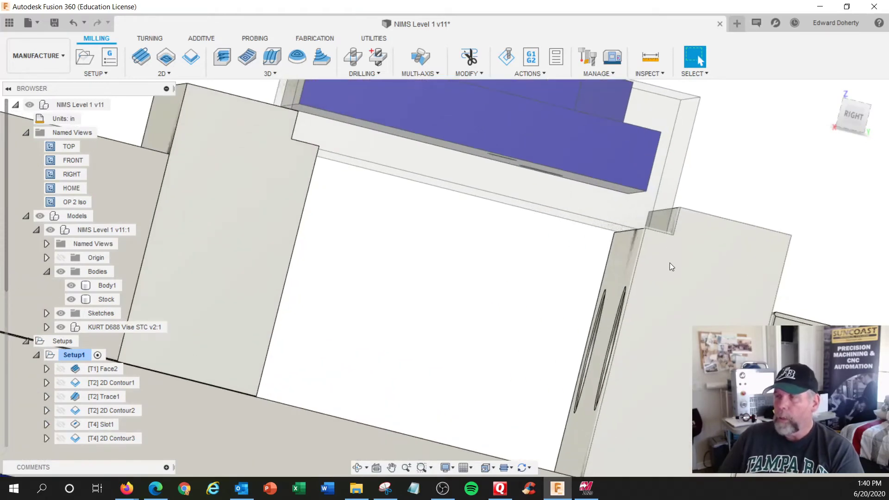
shift+middle_drag(670, 263, 667, 227)
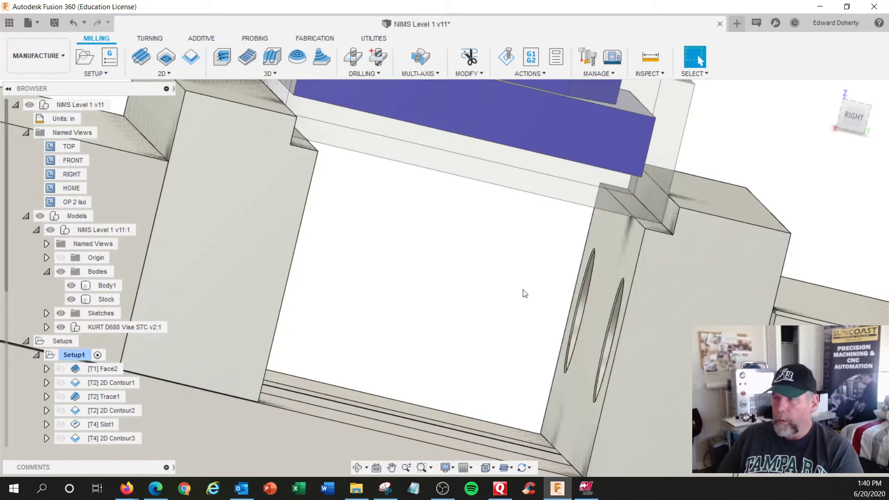
- Orbit and zoom out to look down on the stock clamped between the vise jaws
key(F4)
drag(512, 290, 542, 293)
key(Escape)
scroll(541, 251, down, 3)
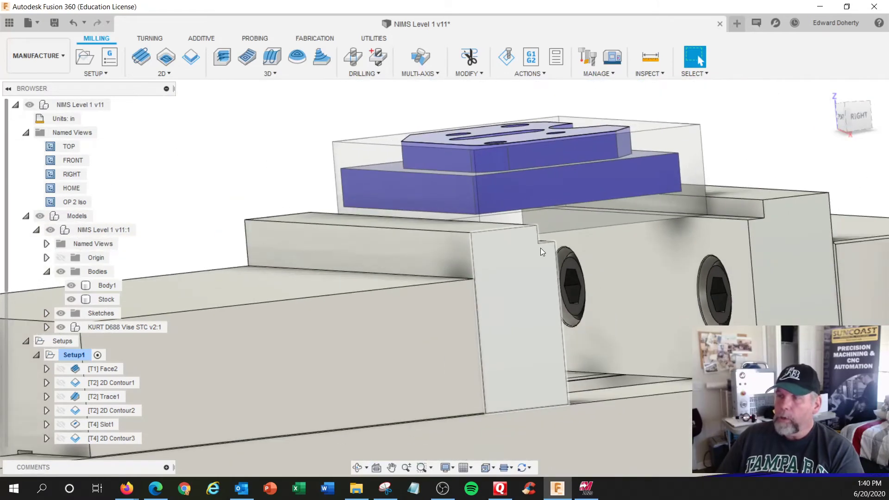
scroll(542, 251, down, 2)
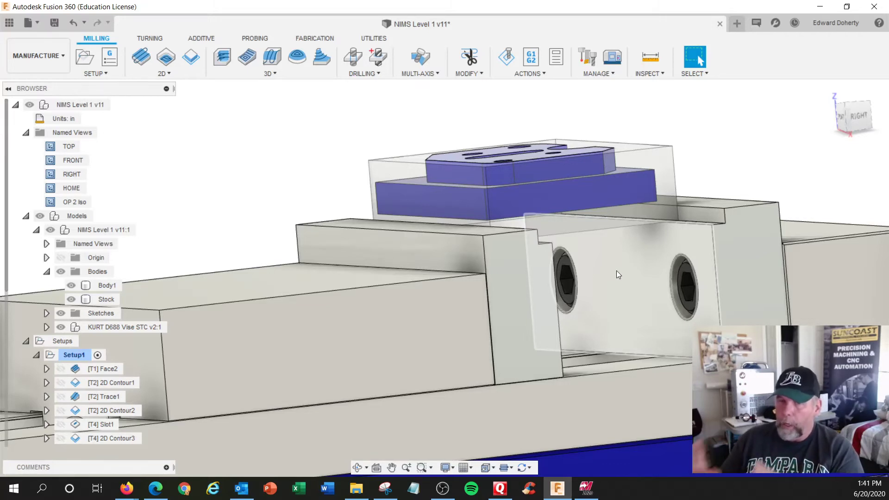
shift+middle_drag(632, 282, 572, 290)
- Check the stock body from a few angles, then switch to the ViewCube TOP view centred on it
click(573, 290)
scroll(573, 290, down, 10)
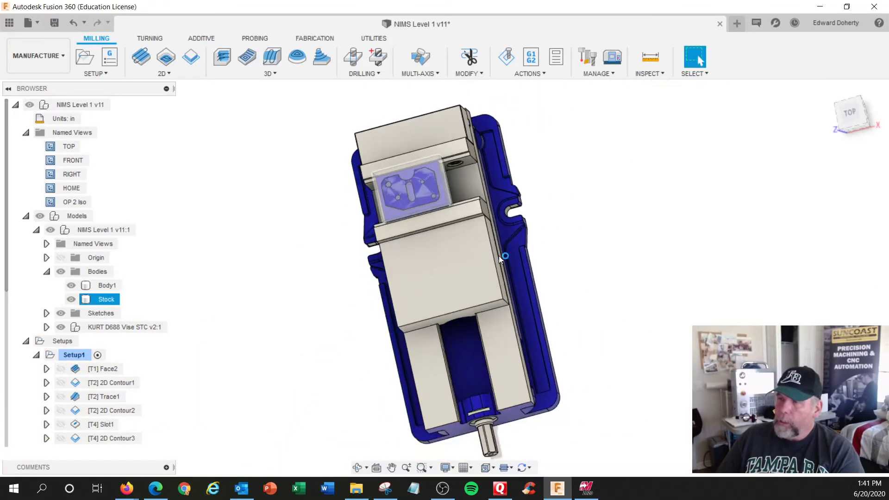
click(338, 211)
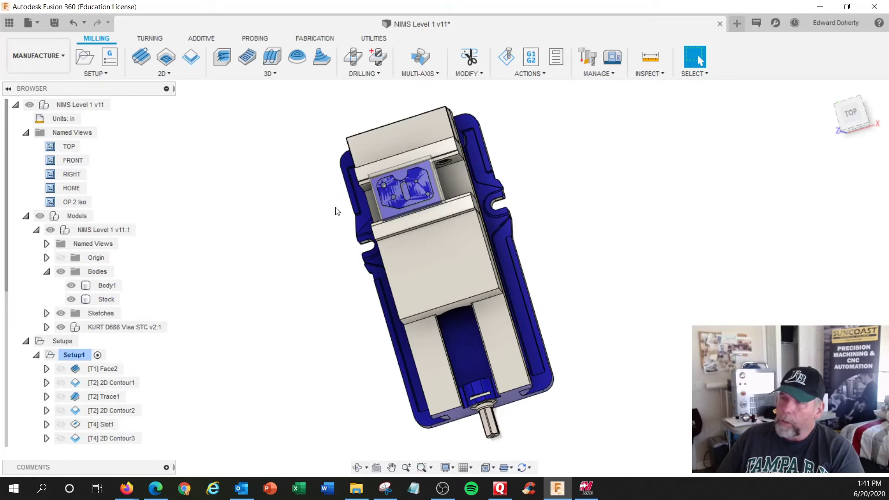
shift+middle_drag(338, 211, 372, 215)
click(371, 214)
key(Escape)
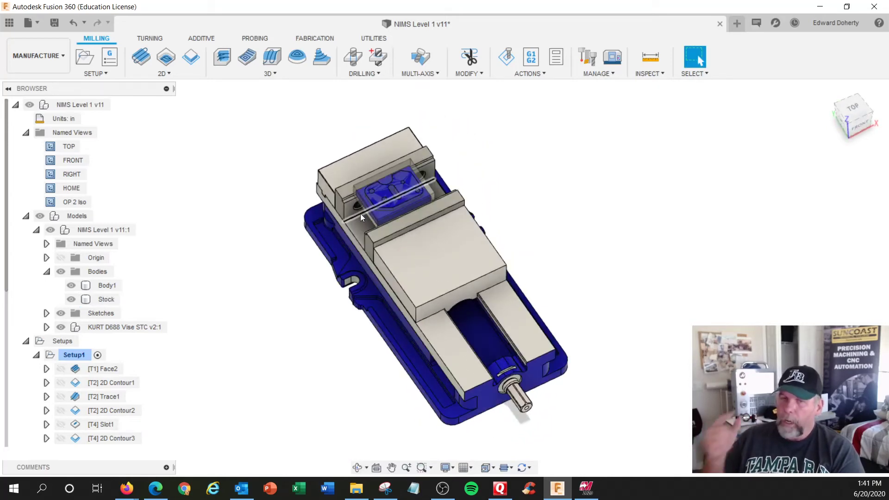
scroll(361, 217, up, 8)
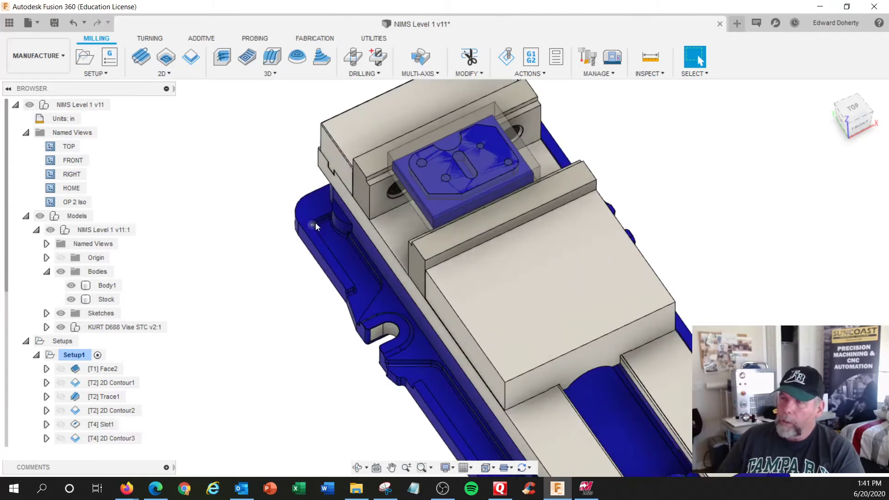
shift+middle_drag(414, 237, 448, 189)
click(466, 155)
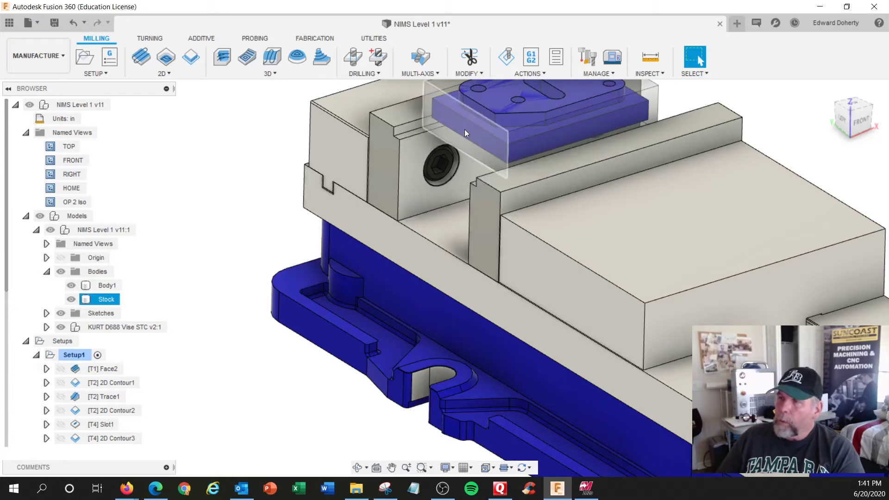
double_click(68, 146)
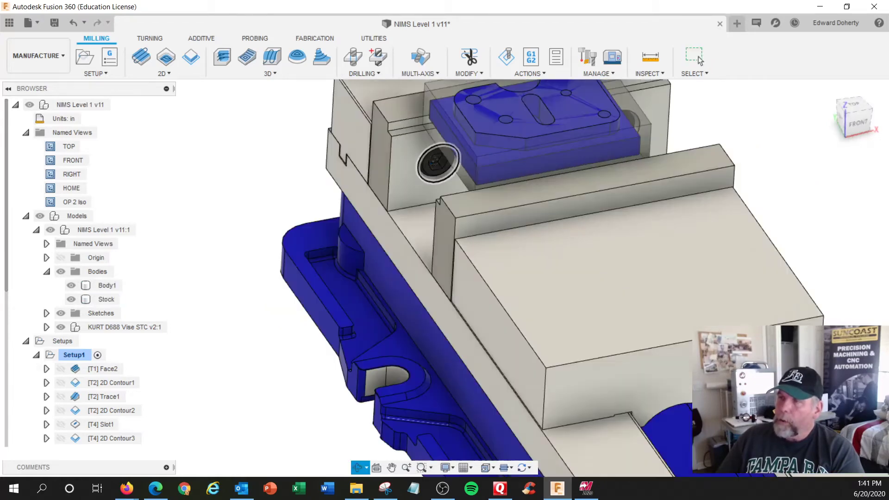
- Turn on the Origin axes and planes, and compare the stock and component against the part drawing PDF
click(60, 257)
click(396, 226)
scroll(406, 252, up, 10)
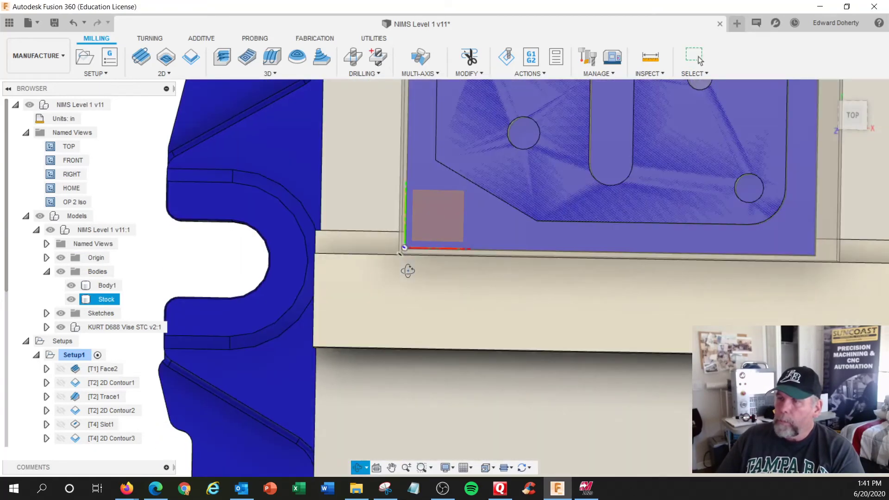
click(401, 256)
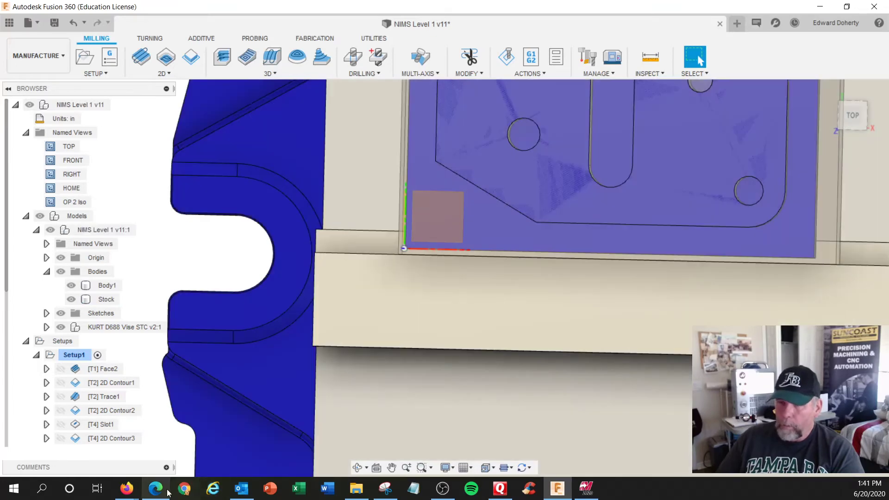
click(156, 489)
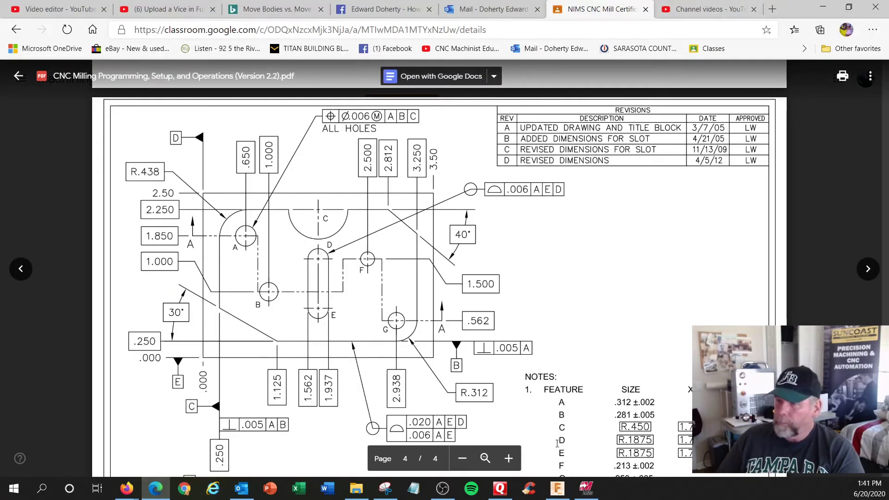
click(558, 489)
click(399, 253)
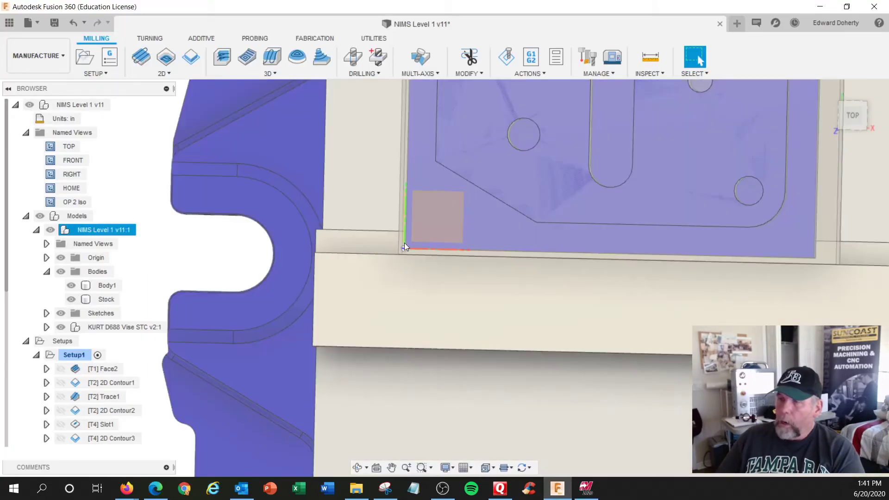
key(Escape)
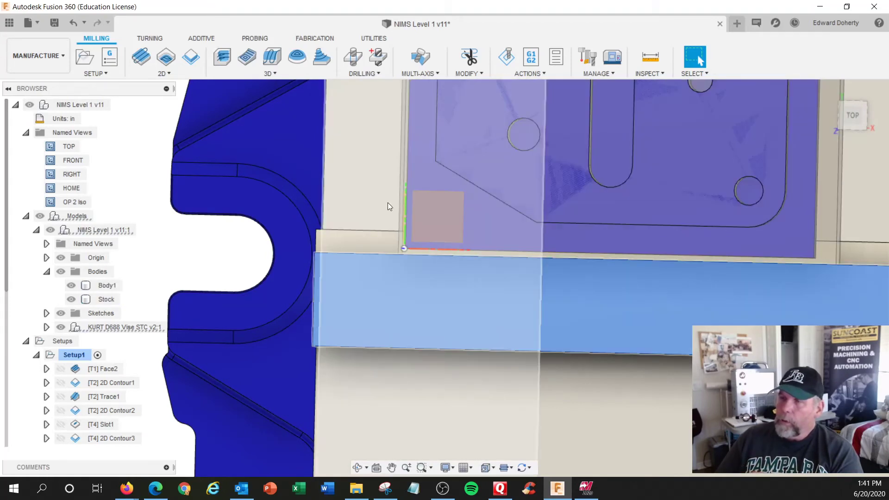
- Tilt the view and select the stock and NIMS Level 1 v11:1 component to locate the origin corner
shift+middle_drag(451, 403, 438, 391)
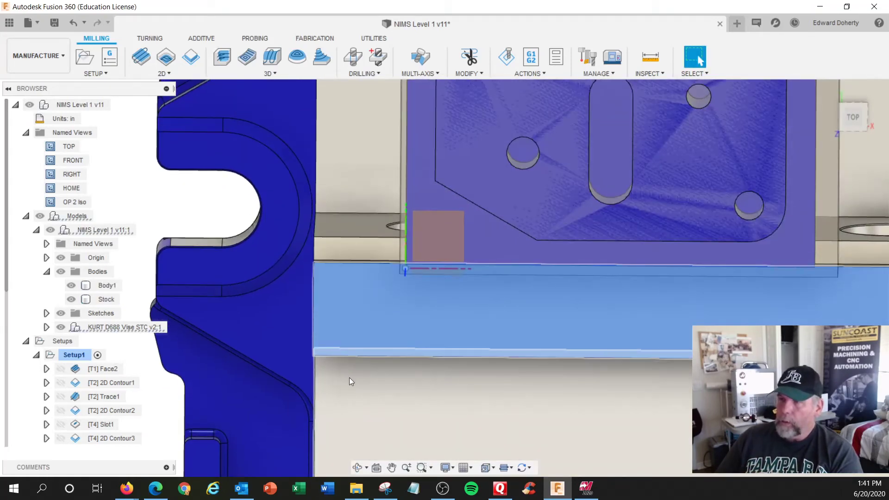
click(400, 167)
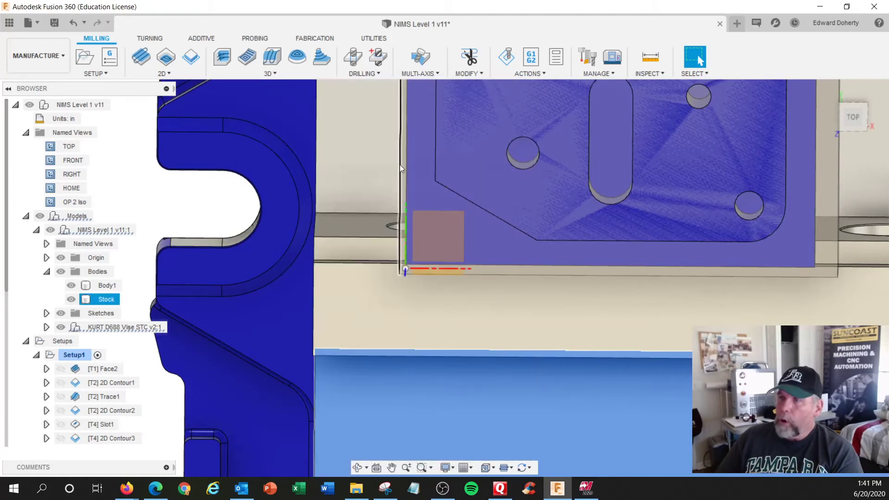
key(Escape)
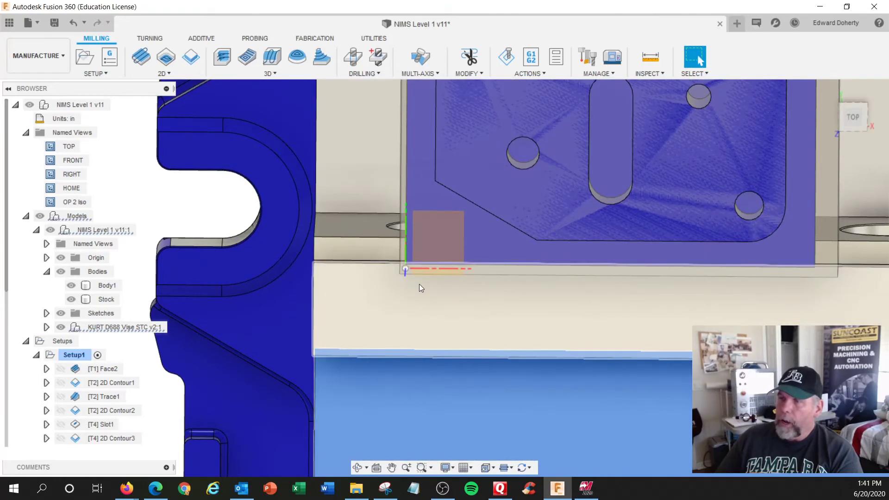
scroll(432, 279, up, 1)
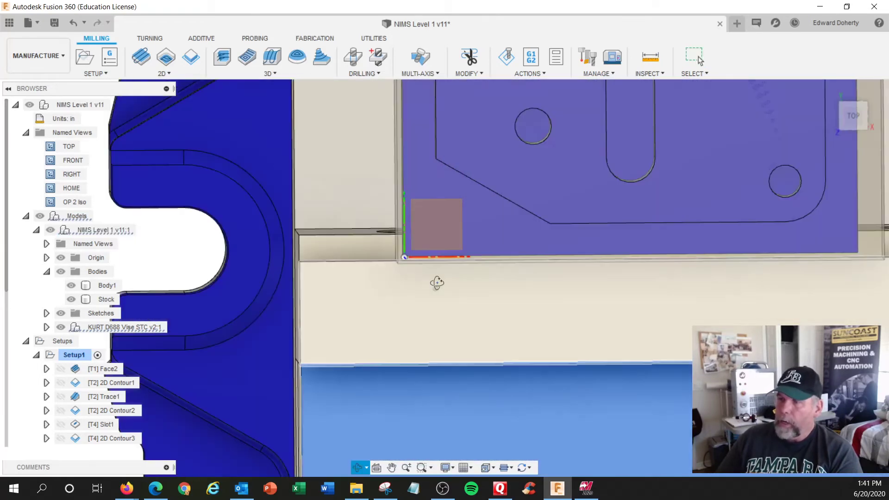
click(441, 261)
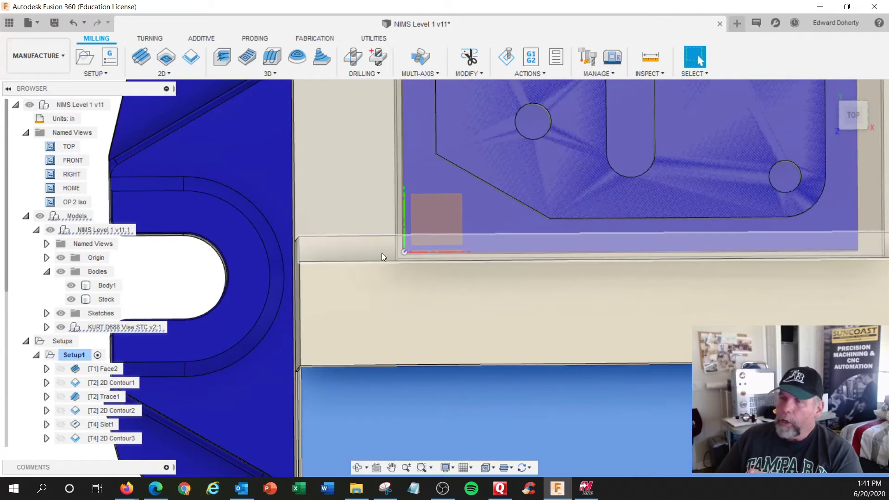
click(408, 251)
scroll(415, 249, down, 5)
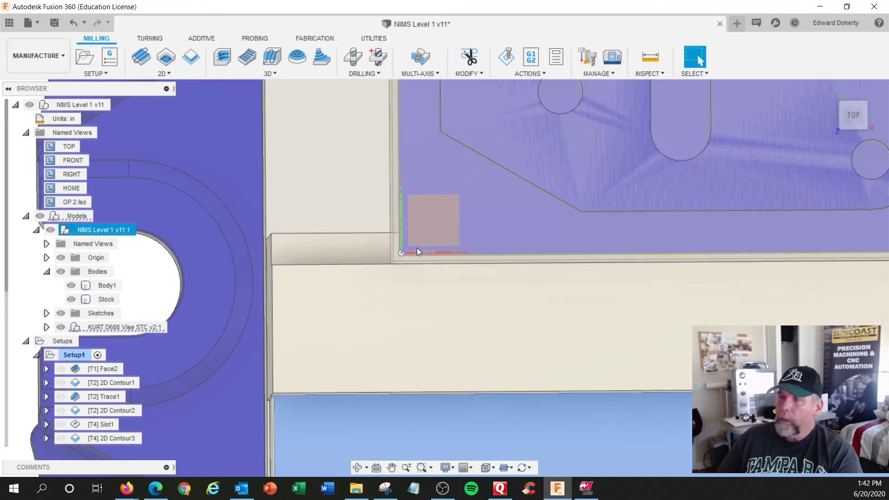
key(Escape)
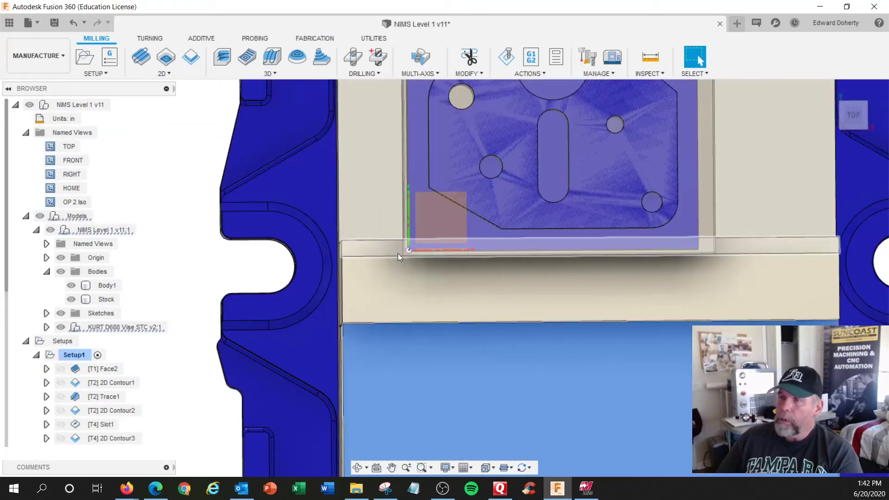
- Select the stock, Body1 and the component in turn, then orbit to an angled view of the vise
click(486, 232)
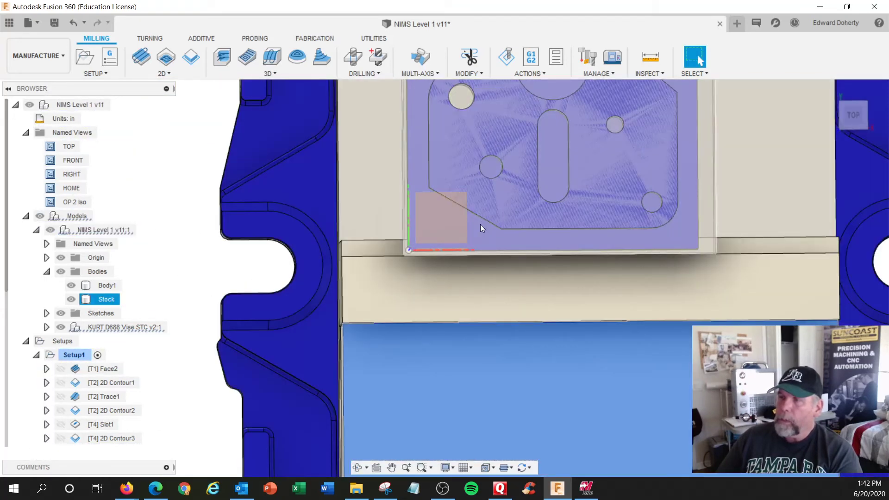
click(480, 205)
scroll(480, 205, down, 5)
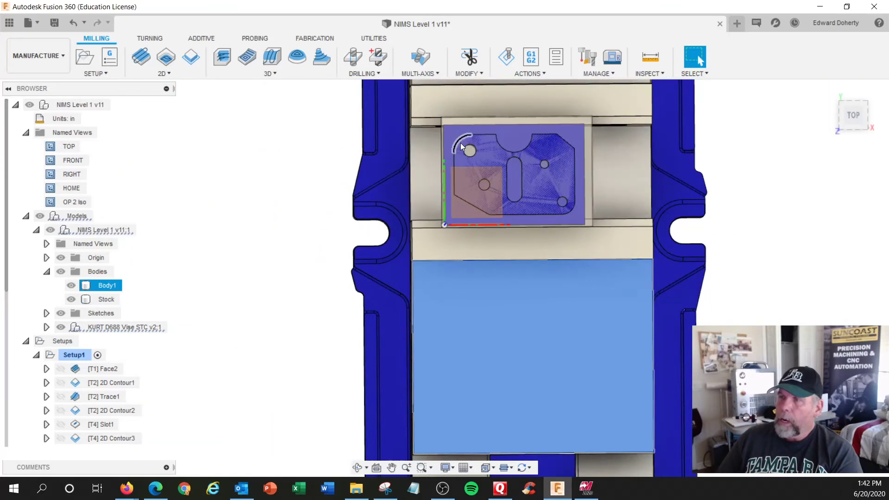
click(452, 132)
key(Escape)
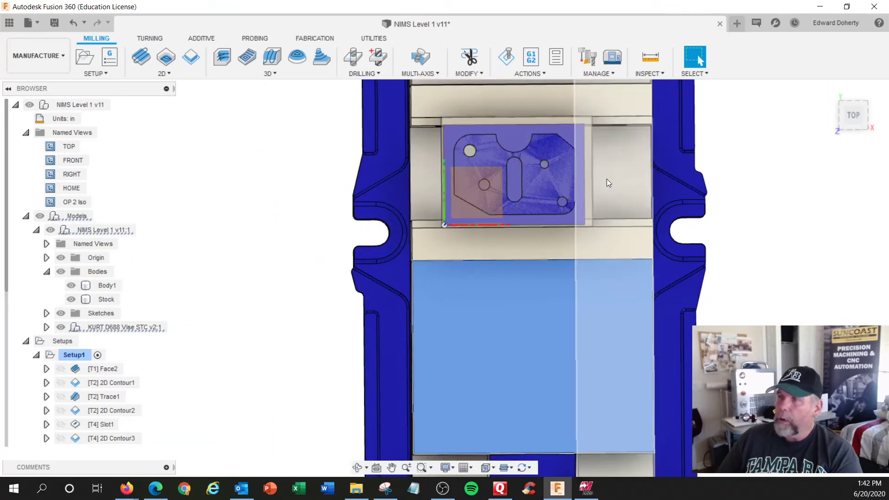
shift+middle_drag(600, 192, 599, 193)
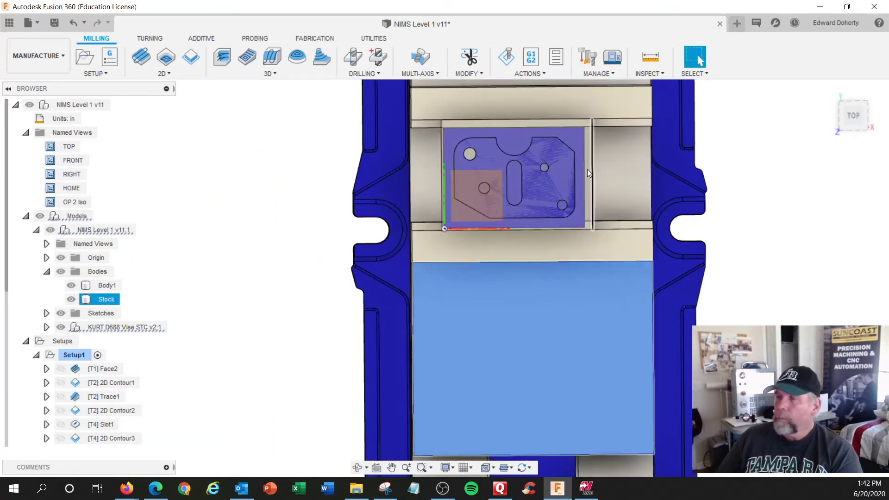
click(597, 135)
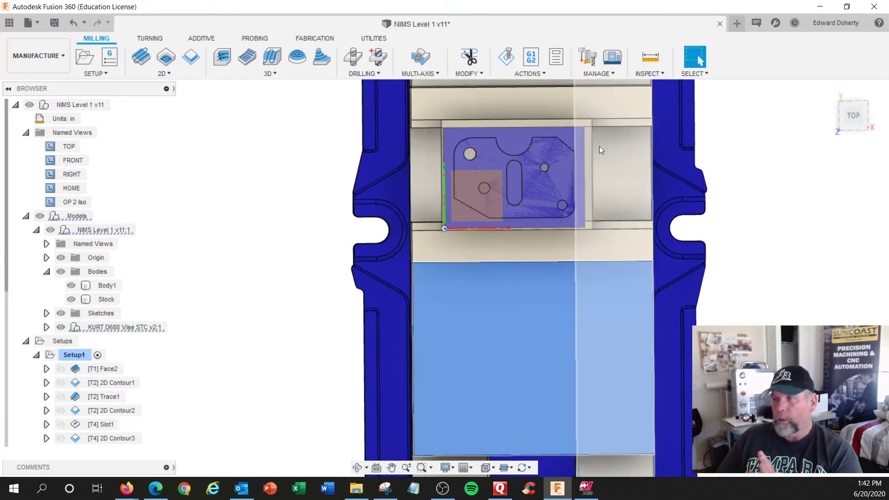
click(444, 207)
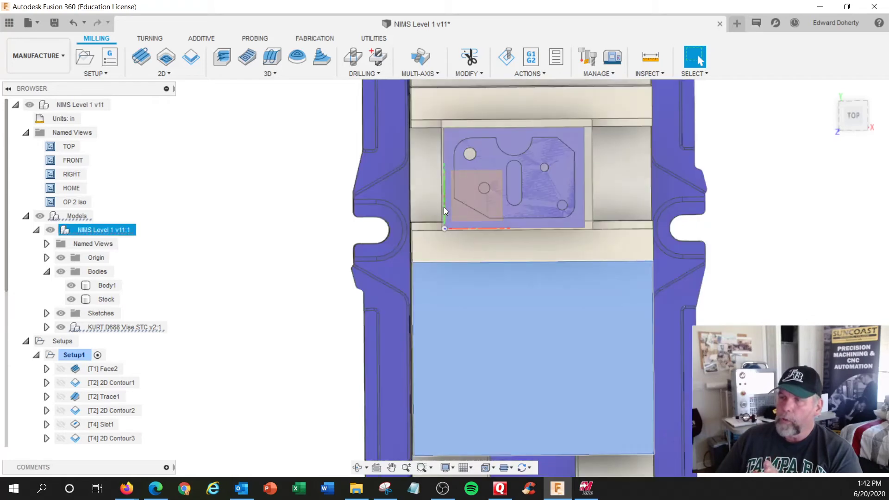
click(582, 193)
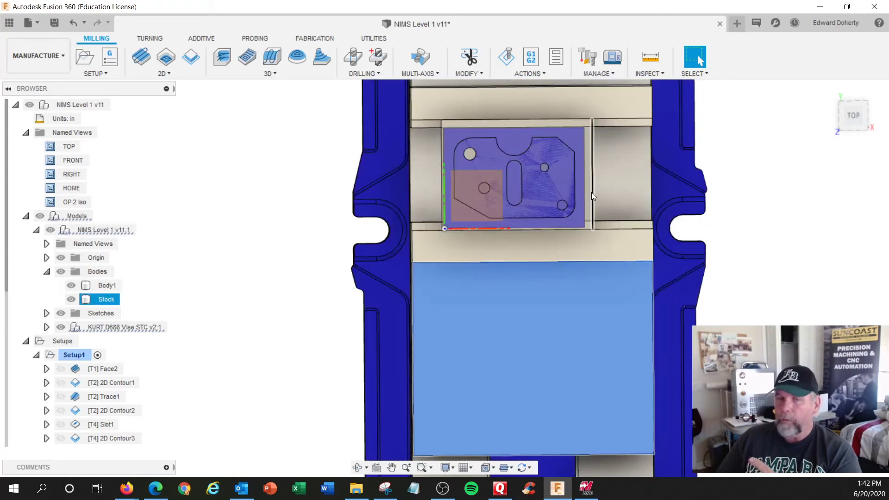
click(600, 188)
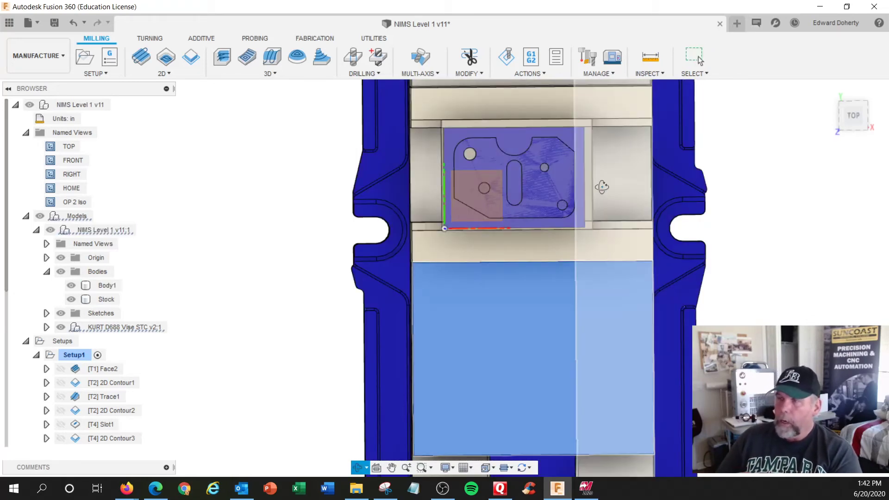
shift+middle_drag(600, 188, 463, 162)
click(462, 162)
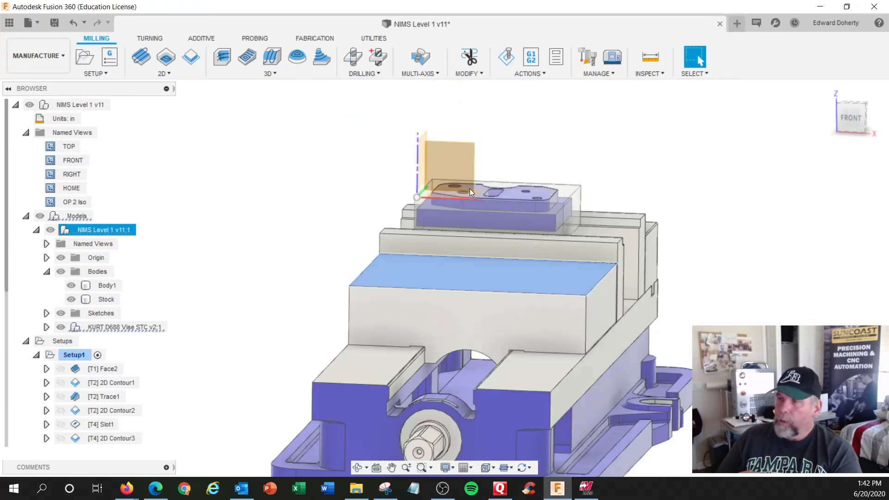
click(365, 204)
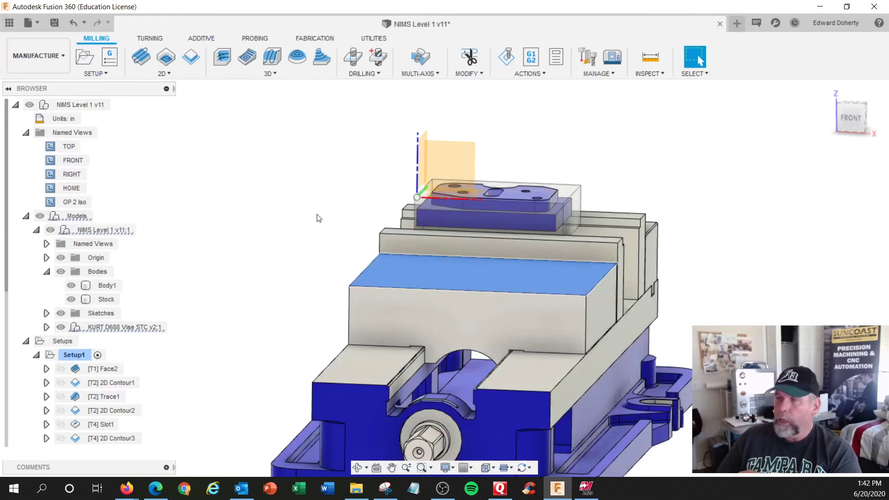
scroll(320, 218, up, 3)
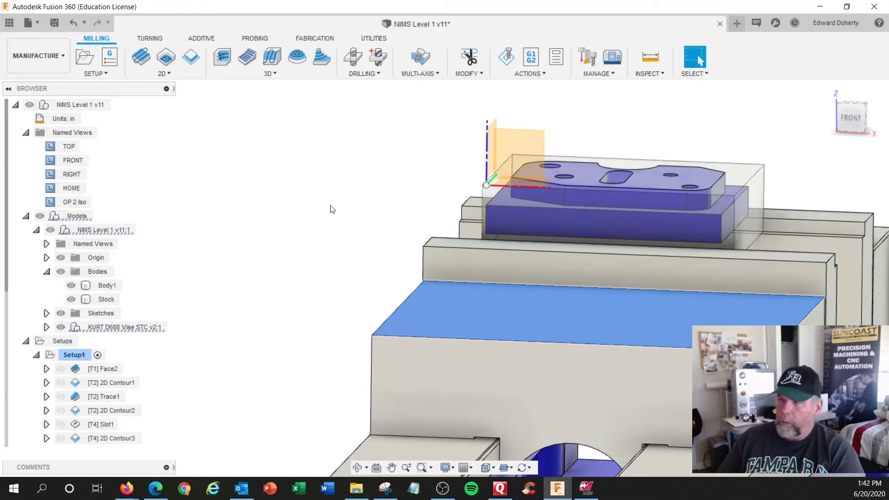
shift+middle_drag(317, 223, 318, 210)
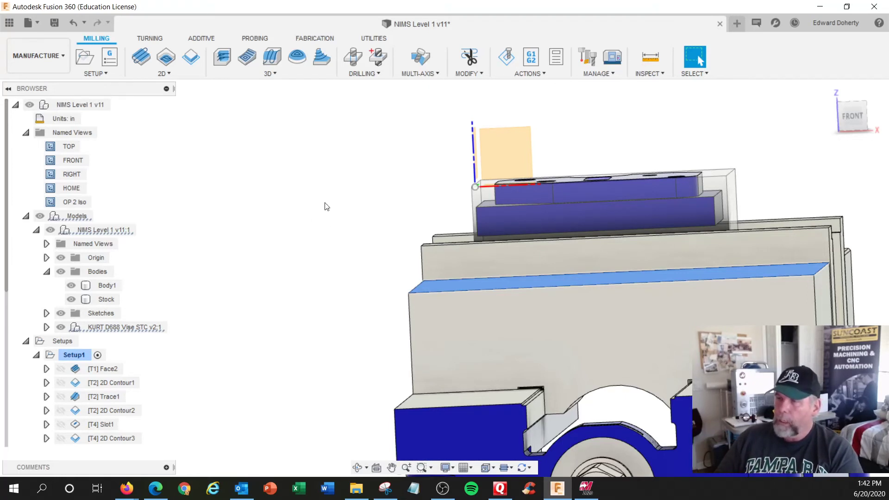
shift+middle_drag(340, 191, 343, 207)
scroll(343, 207, up, 5)
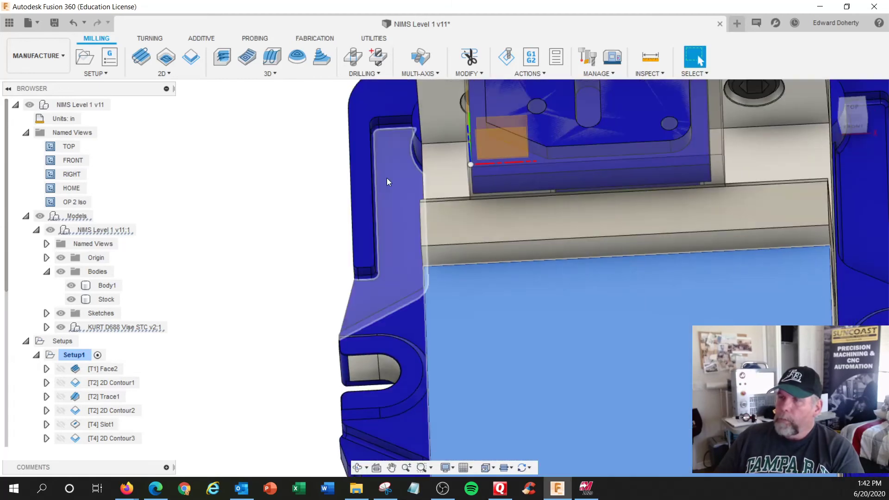
click(486, 151)
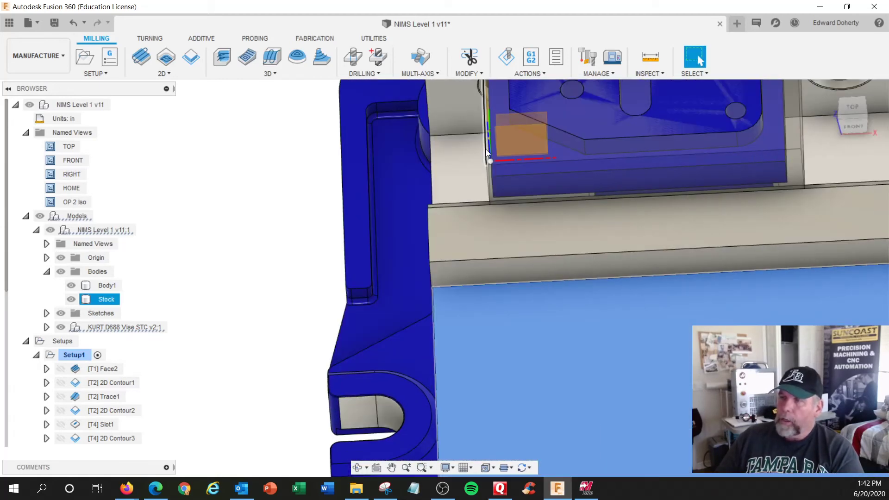
click(486, 149)
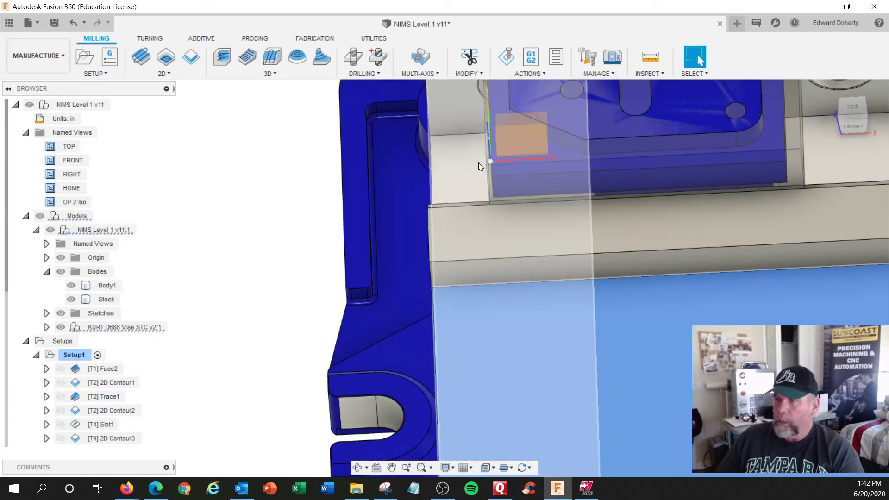
click(484, 159)
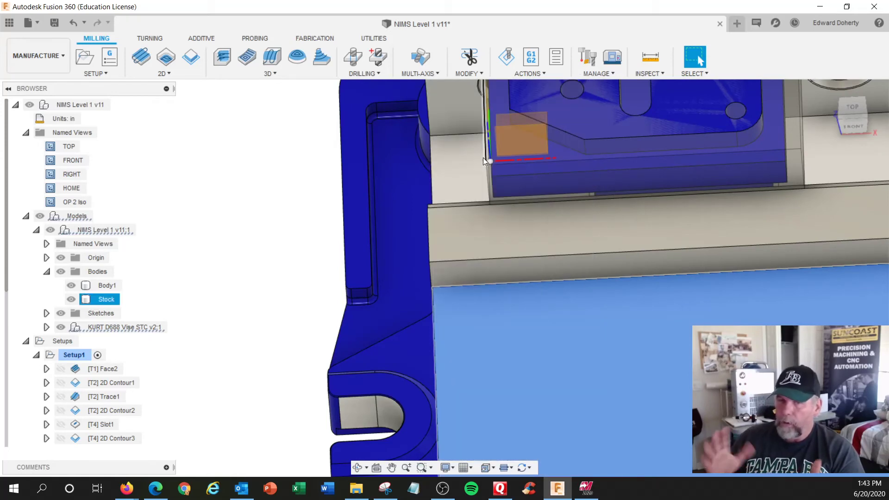
scroll(482, 157, down, 5)
click(484, 163)
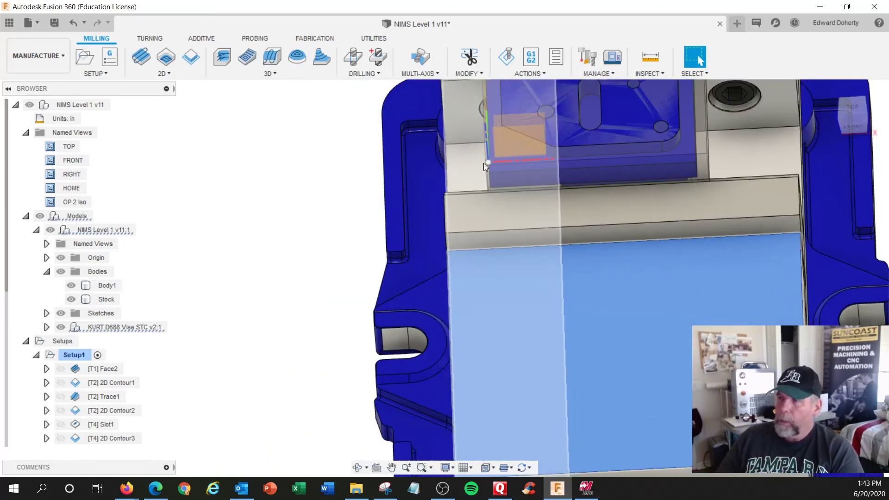
shift+middle_drag(483, 163, 418, 172)
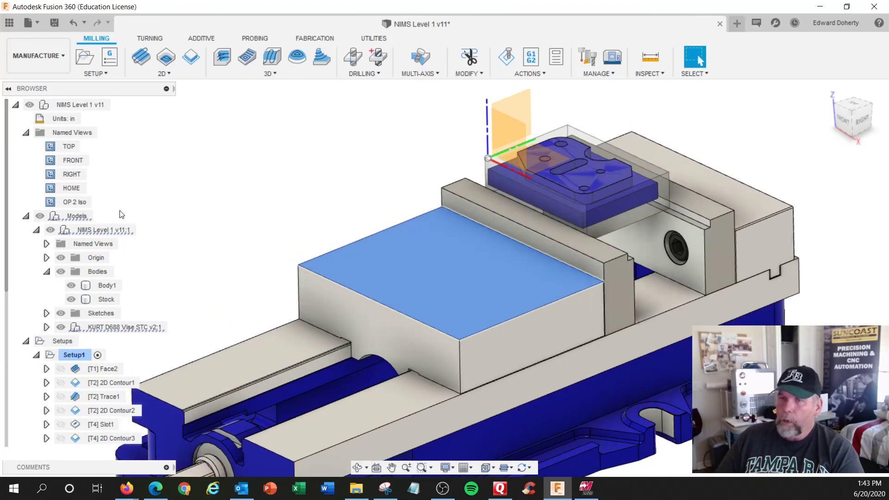
- Collapse the Models and Named Views branches, return to the Home view, and hide the model's Origin
click(25, 216)
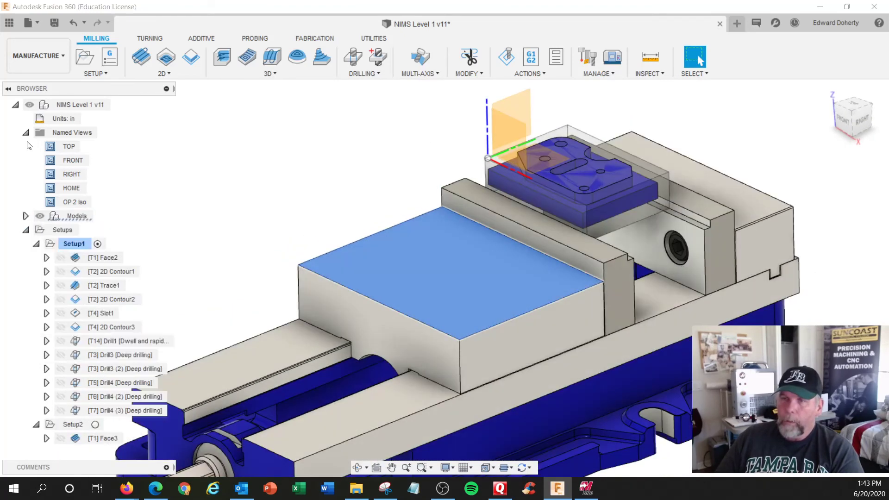
click(25, 132)
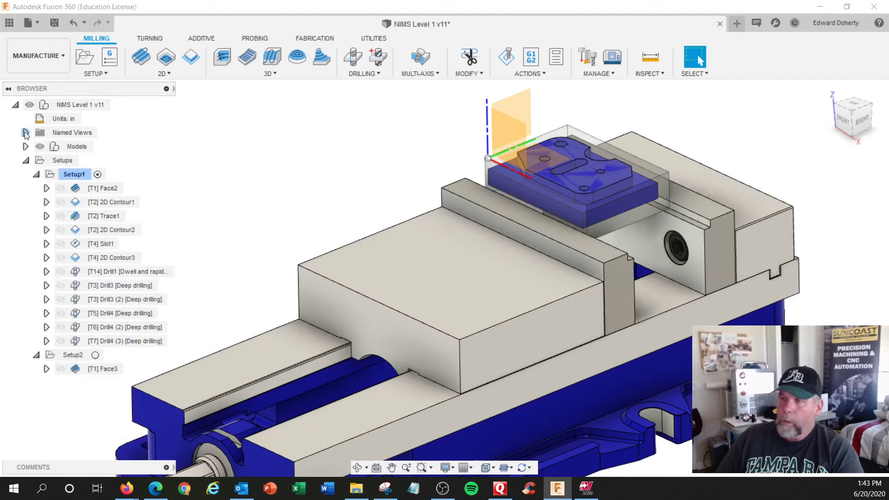
shift+middle_drag(301, 241, 266, 219)
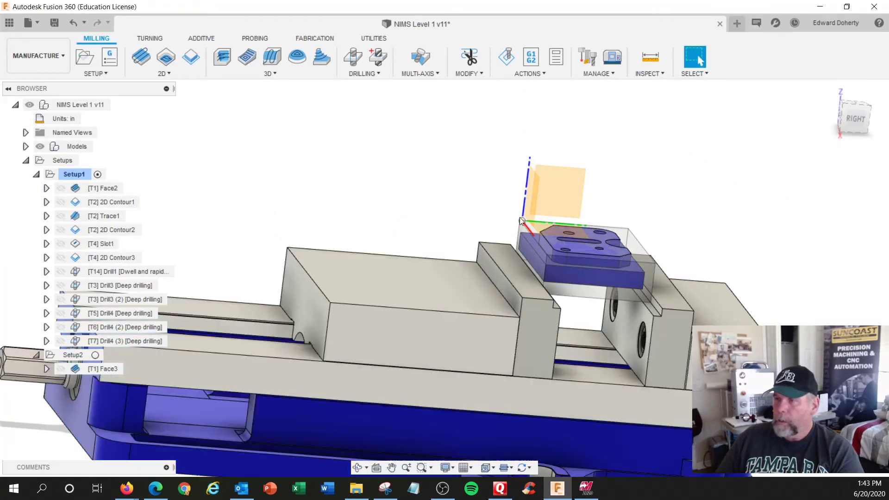
scroll(795, 227, down, 4)
scroll(795, 227, down, 2)
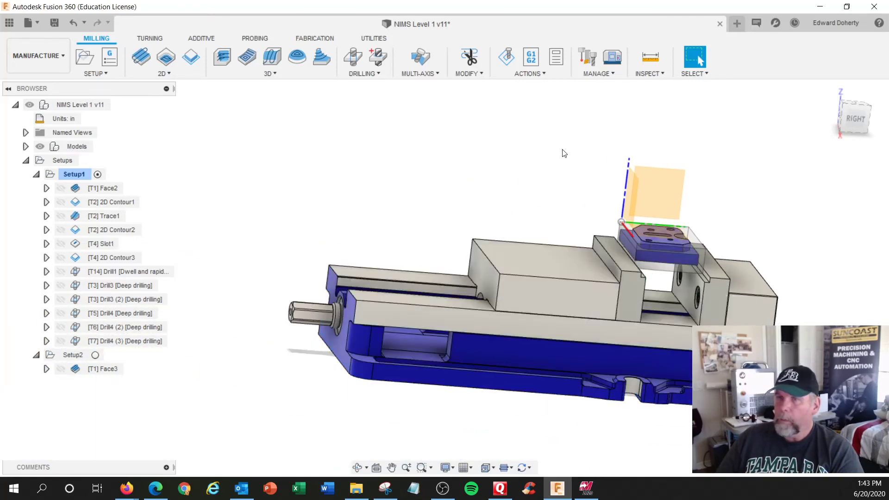
click(829, 90)
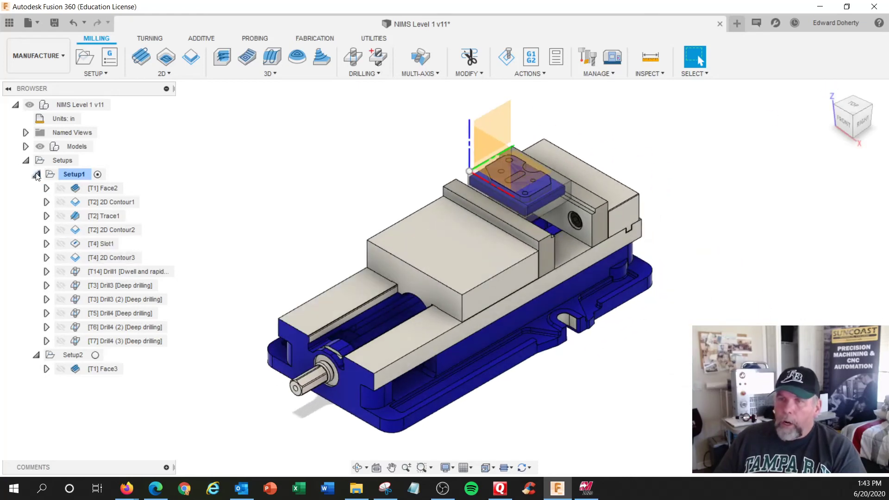
click(26, 147)
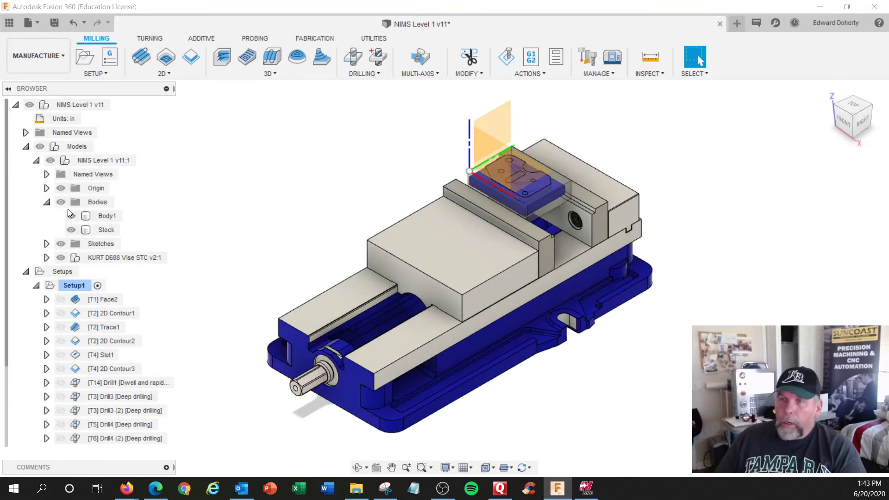
click(60, 188)
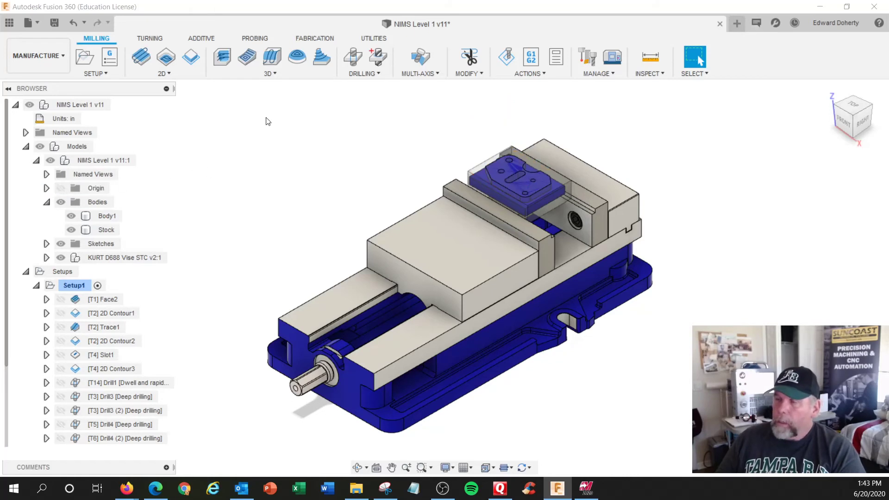
- Simulate Setup1 with Stock shown and Toolpath hidden, zoomed in on the part
right_click(75, 287)
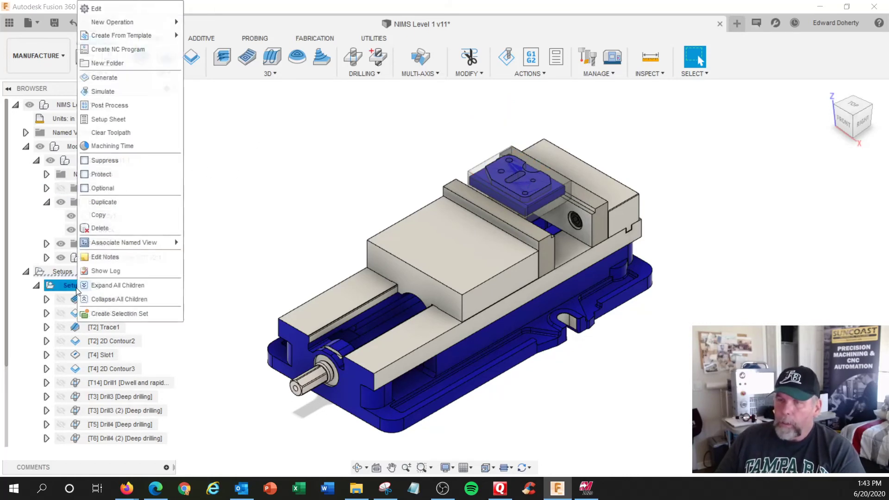
click(103, 91)
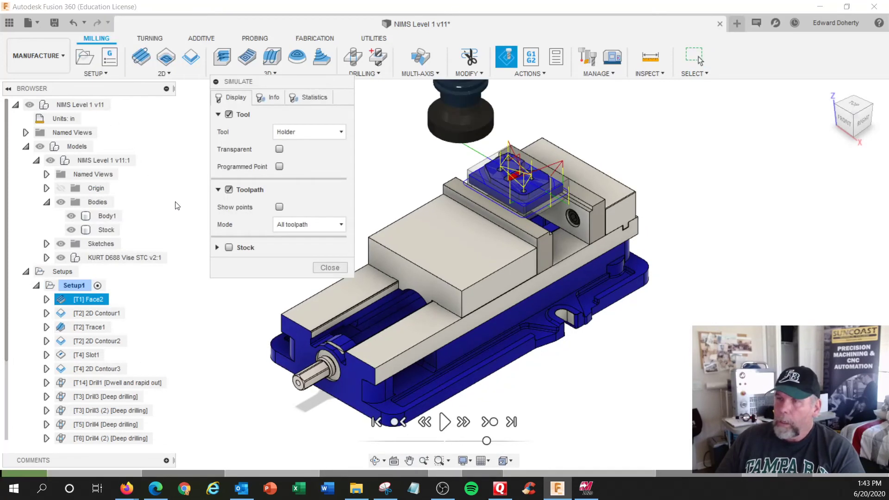
click(228, 248)
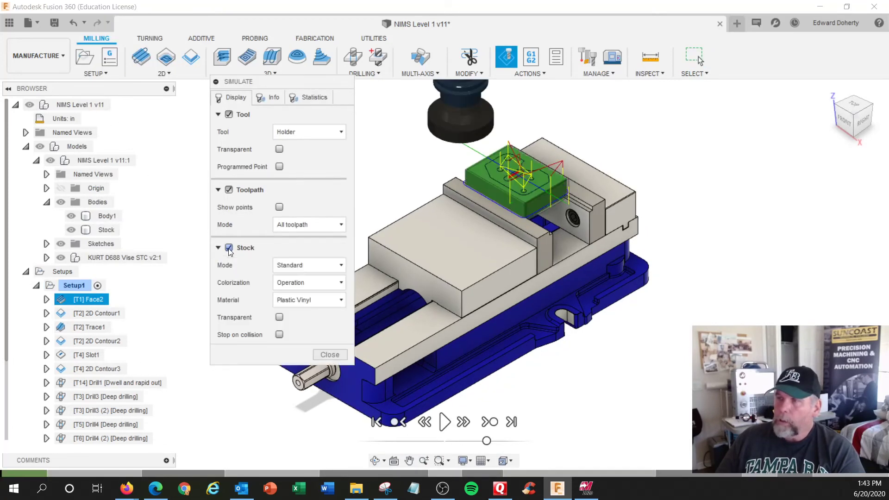
click(229, 190)
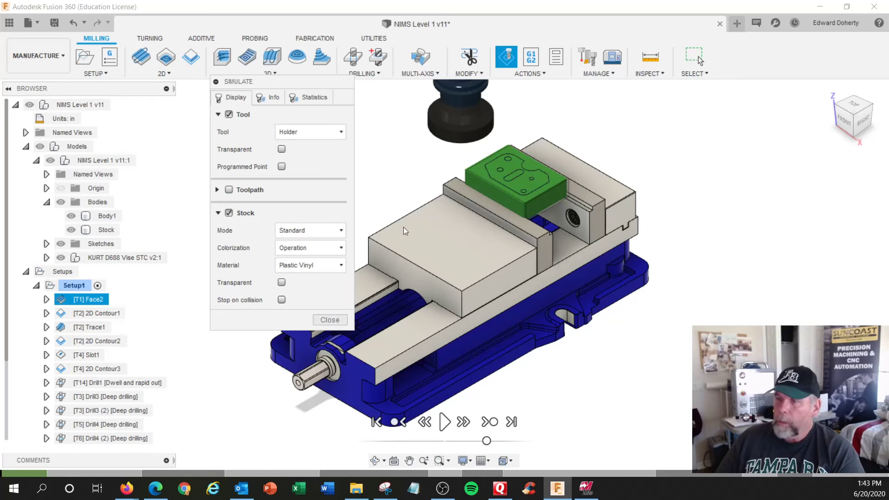
scroll(404, 227, up, 5)
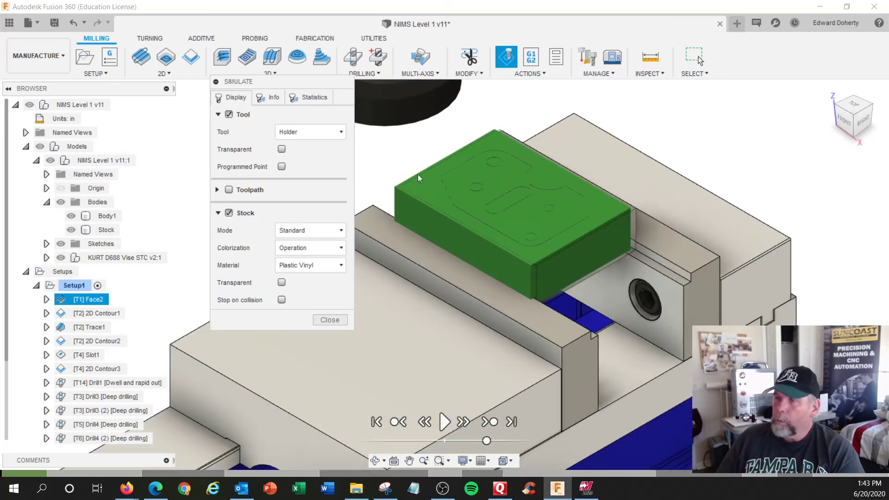
scroll(418, 175, up, 2)
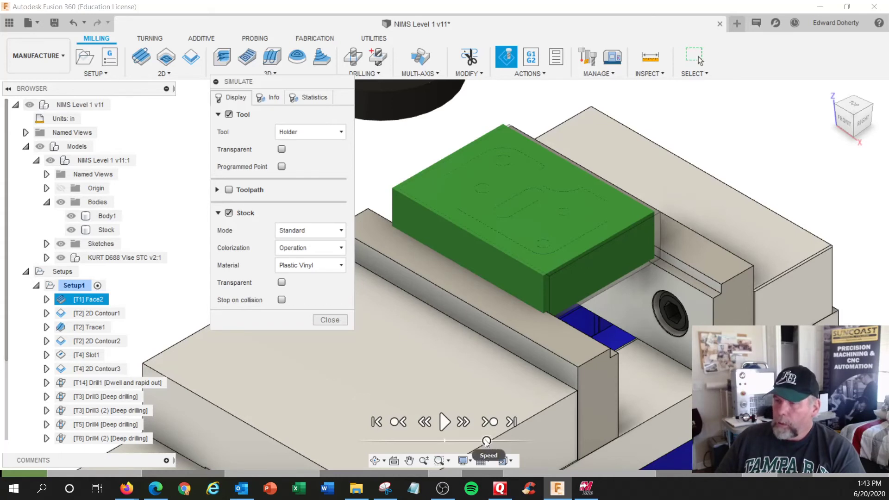
- Slow the playback speed, play Setup1's machining through to the finished part, and close the simulation
drag(487, 441, 474, 441)
click(445, 423)
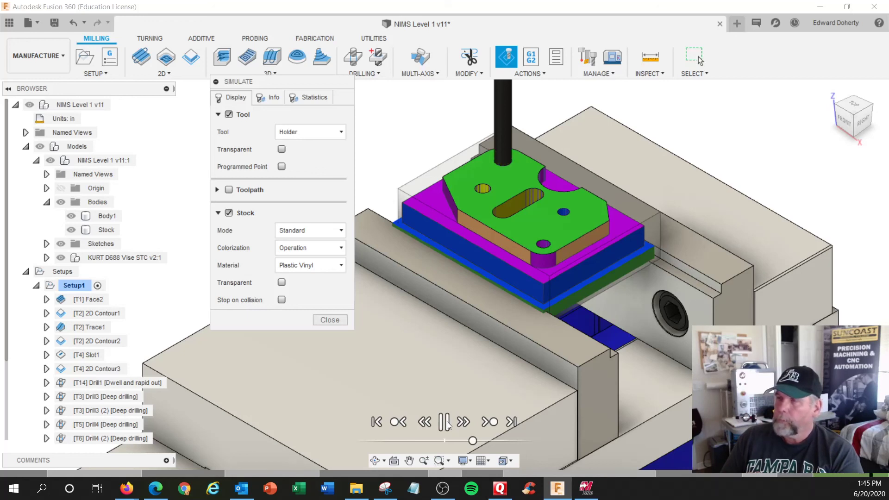
click(444, 422)
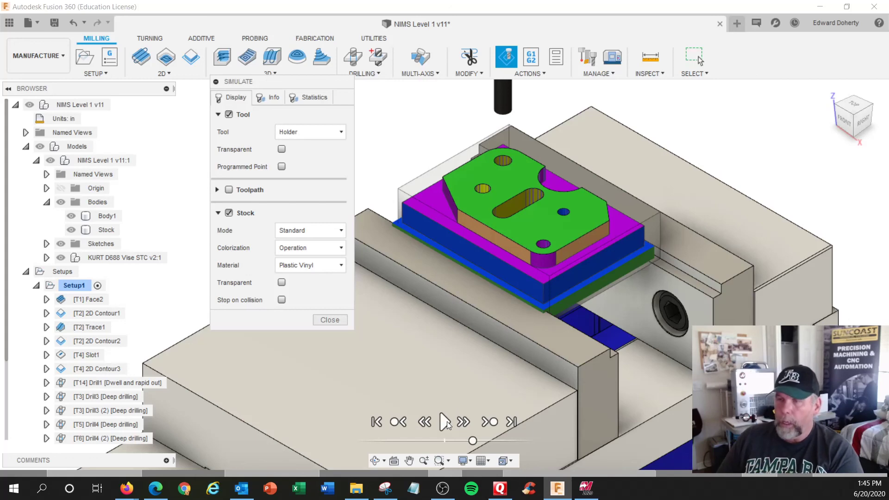
click(330, 320)
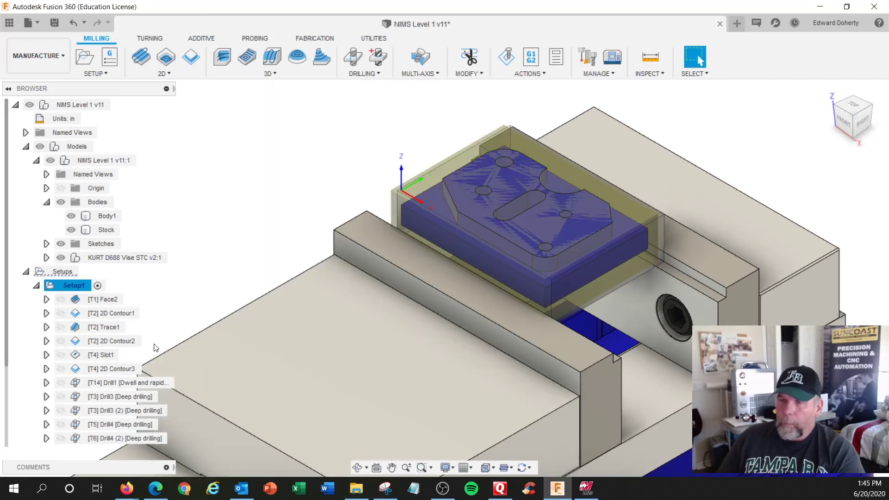
- Move the [T2] Trace1 operation below the last drill operation in Setup1
scroll(153, 320, down, 1)
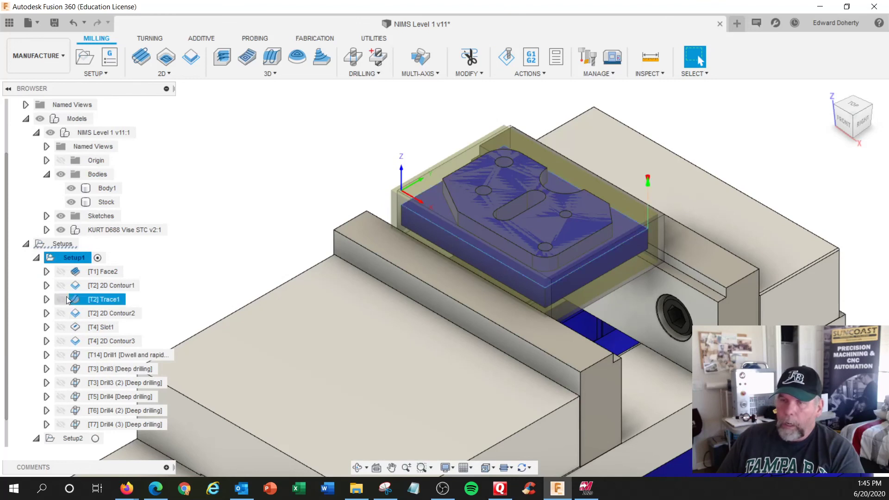
drag(85, 302, 104, 301)
scroll(124, 280, down, 1)
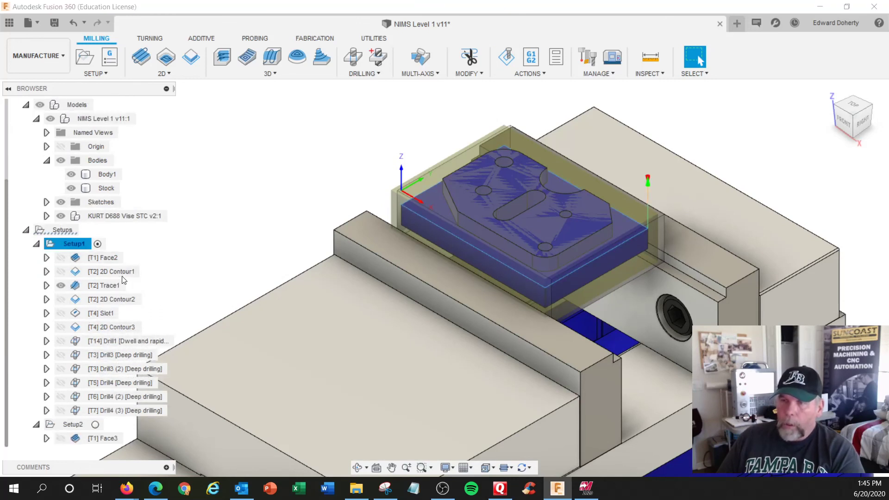
click(83, 287)
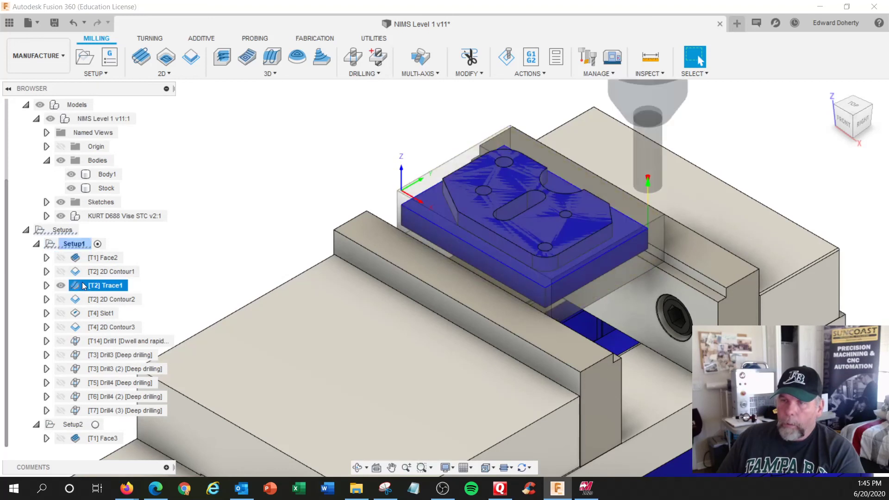
drag(84, 286, 69, 417)
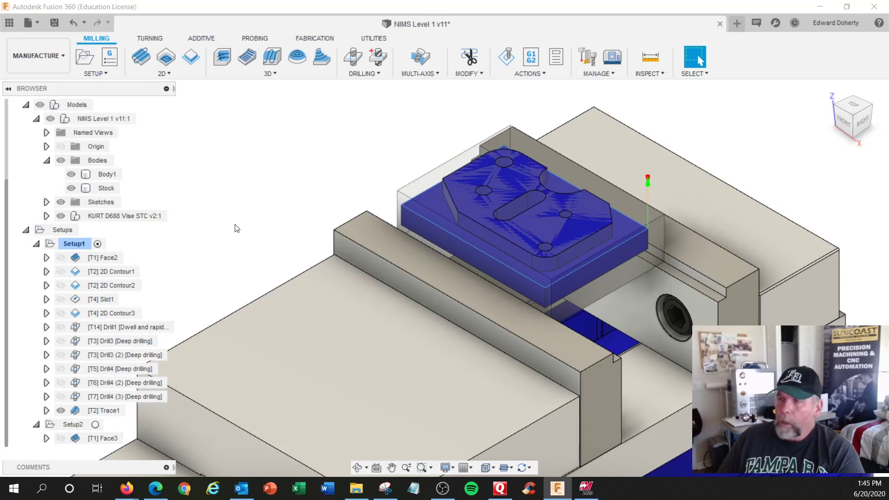
- Rerun the Setup1 simulation with Trace1 now last, showing the uncut green stock
scroll(237, 228, up, 2)
scroll(456, 129, up, 2)
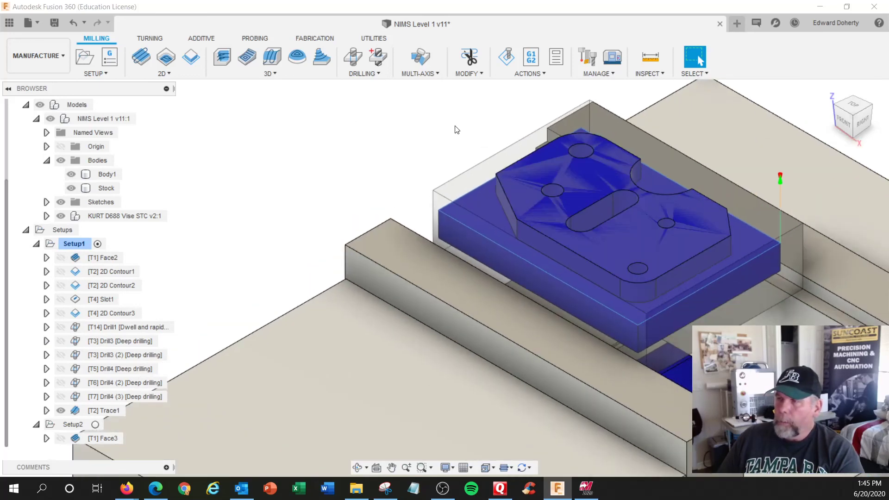
scroll(456, 129, down, 2)
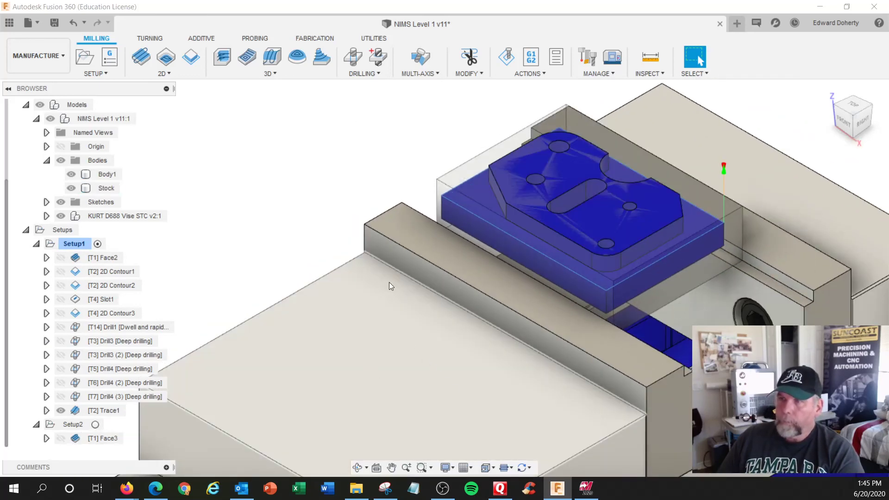
right_click(83, 244)
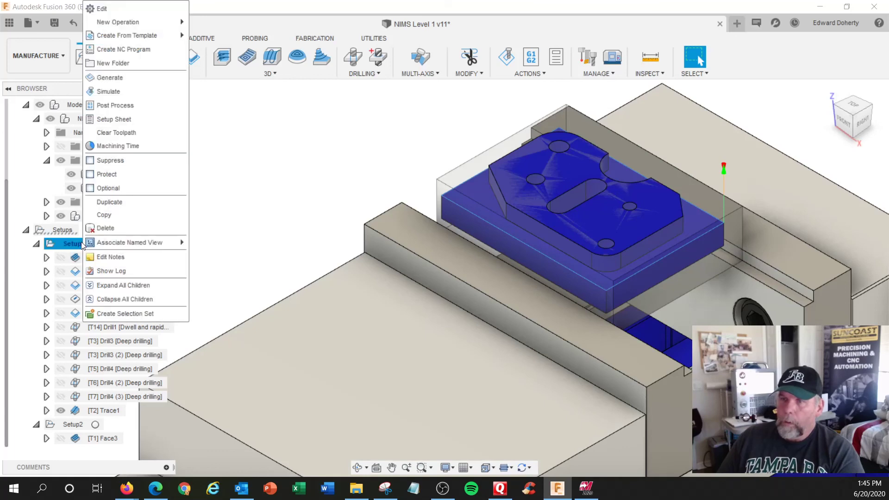
click(108, 91)
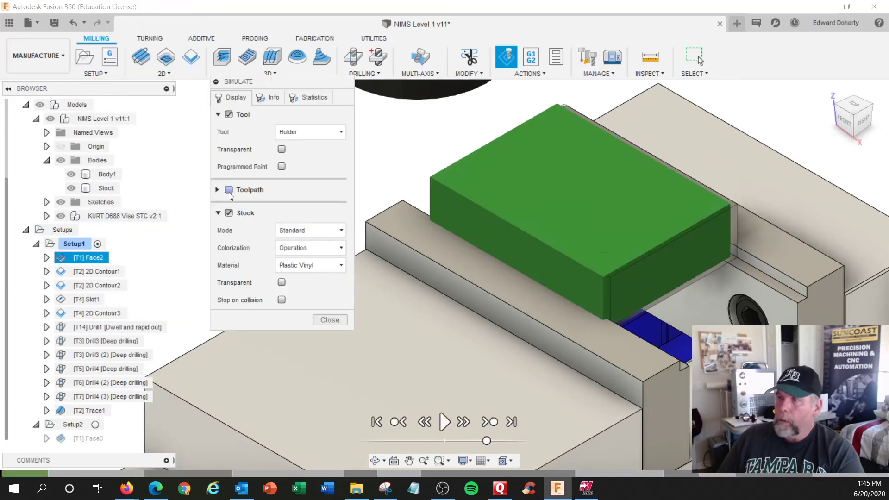